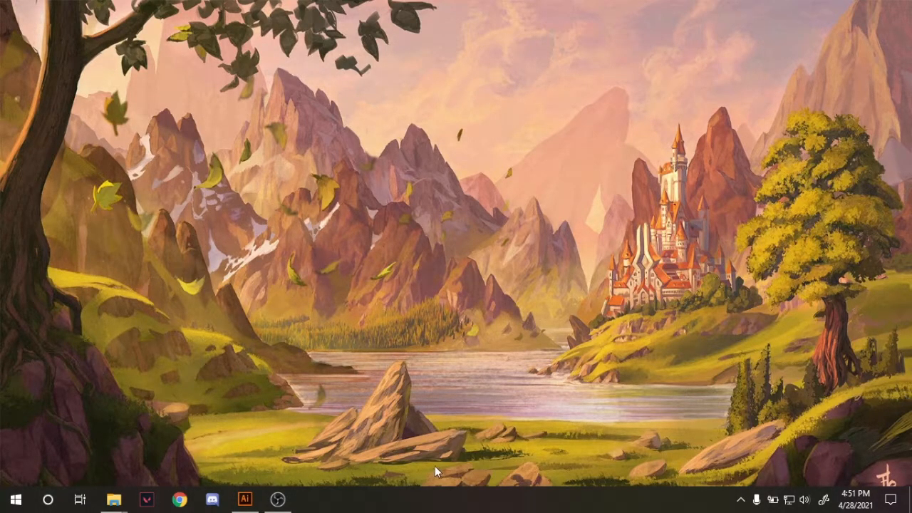
Switch to Adobe Illustrator and paint a closed, low mound outline on the artboard with a 1 pt black Paintbrush stroke
mouse_move(257, 494)
left_click(272, 446)
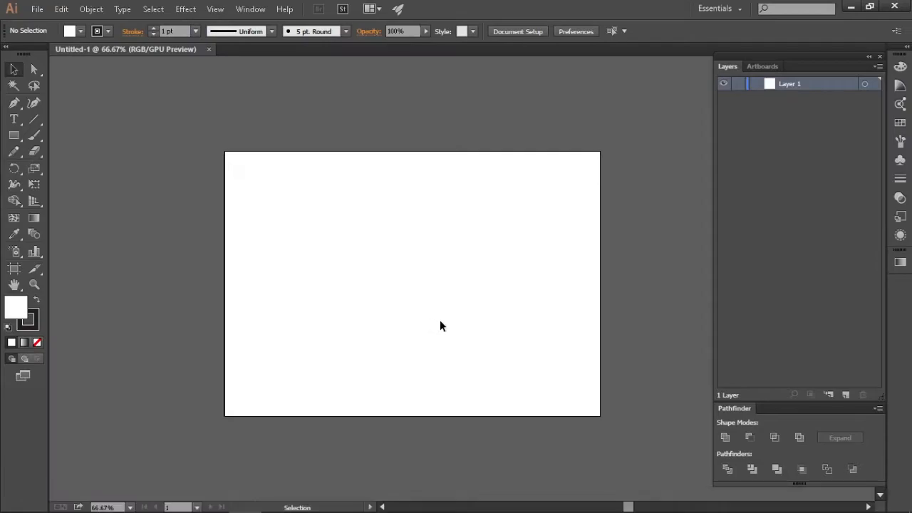
left_click_drag(364, 307, 404, 287)
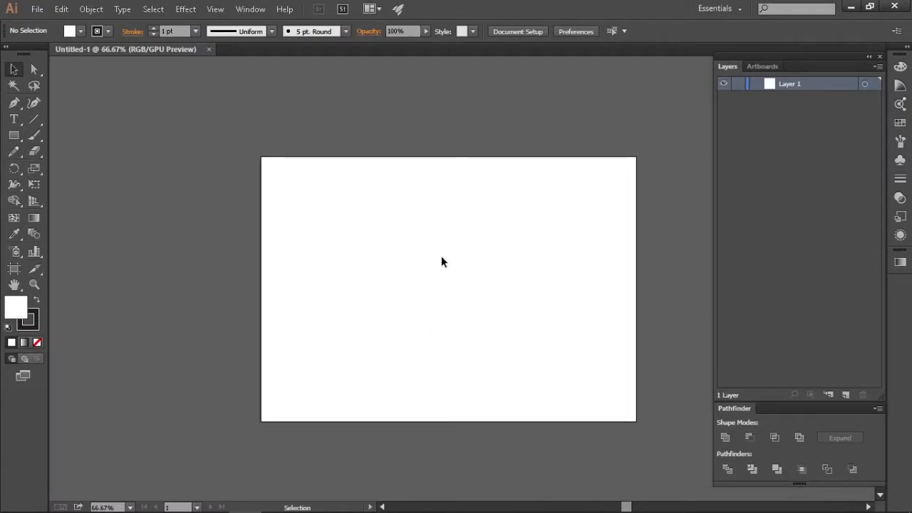
key("b")
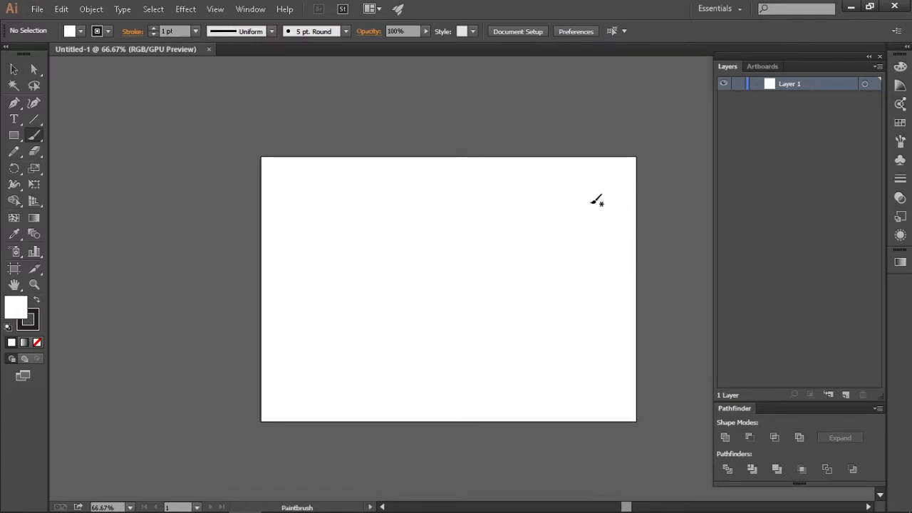
left_click(14, 69)
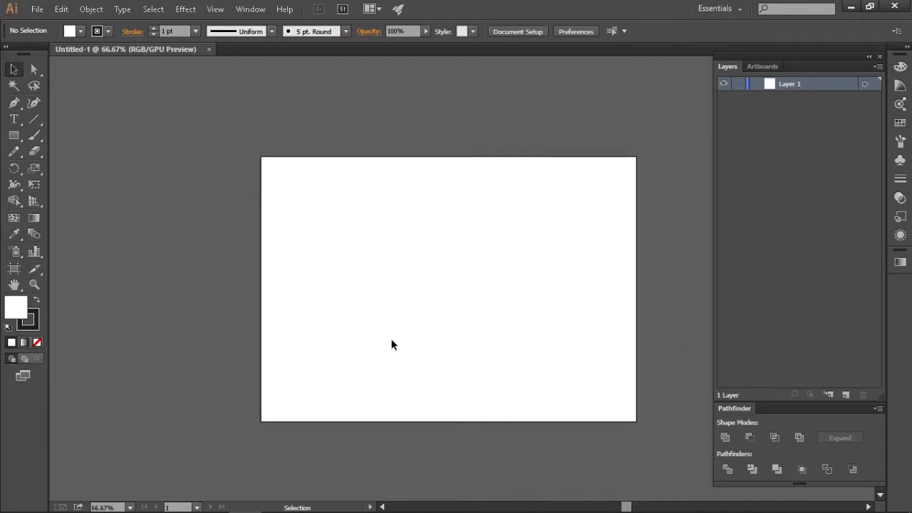
key("b")
left_click_drag(400, 315, 353, 305)
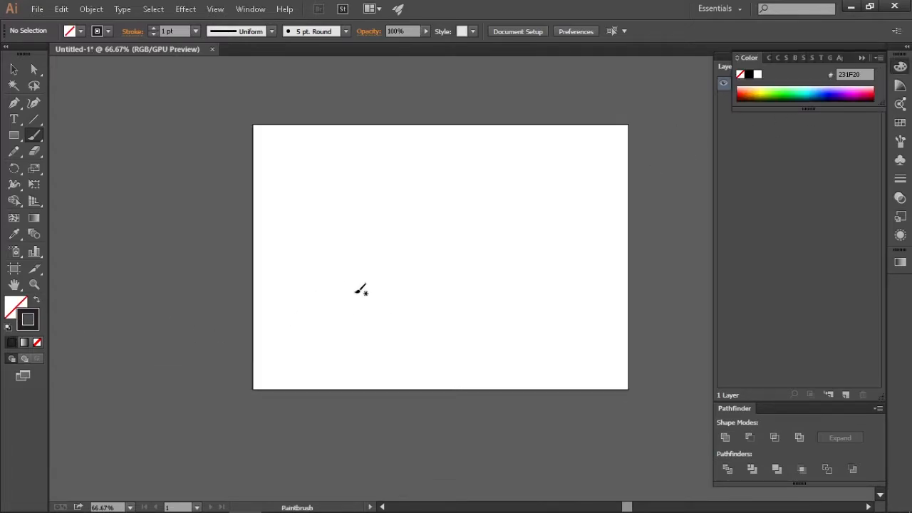
mouse_move(351, 289)
left_mouse_down()
mouse_move(373, 265)
mouse_move(447, 295)
mouse_move(356, 301)
mouse_move(351, 288)
left_mouse_up()
Swap the mound outline's colours to give it a solid black fill and no stroke
key("v")
left_click_drag(423, 320, 379, 263)
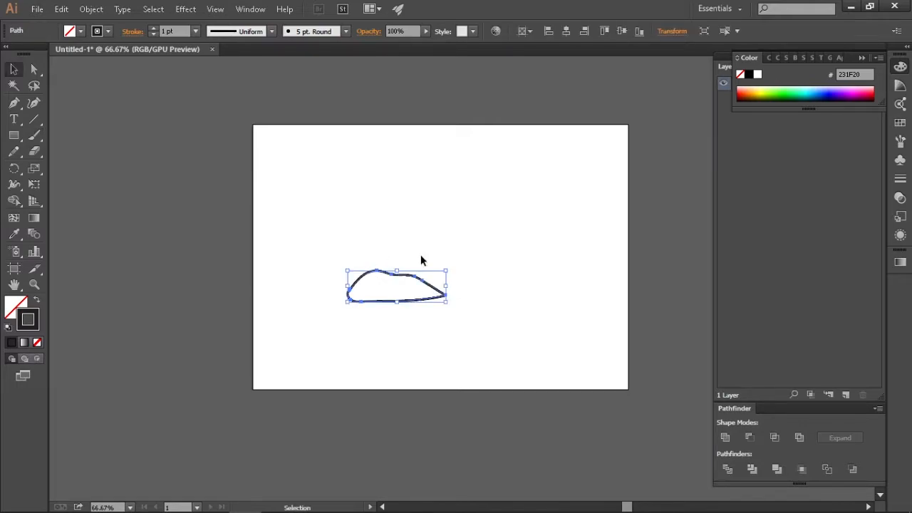
left_click(421, 260)
key("ctrl+a")
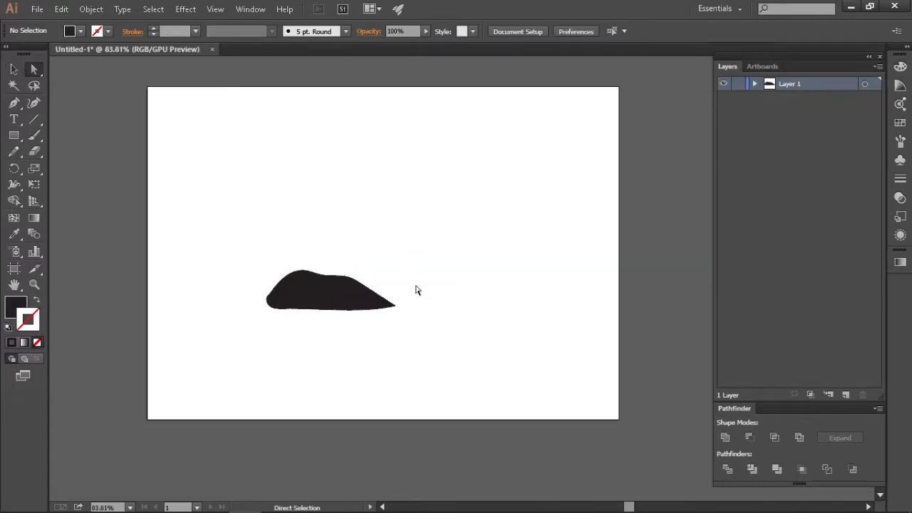
Round the sharp corner at the right end of the black mound
left_click(396, 305)
left_click_drag(384, 303, 379, 303)
key("v")
left_click(434, 323)
key("space")
mouse_move(434, 323)
left_mouse_down()
mouse_move(446, 335)
mouse_move(446, 328)
left_mouse_up()
key("z")
key("space")
key("v")
mouse_move(482, 298)
left_mouse_down()
mouse_move(474, 306)
mouse_move(482, 314)
left_mouse_up()
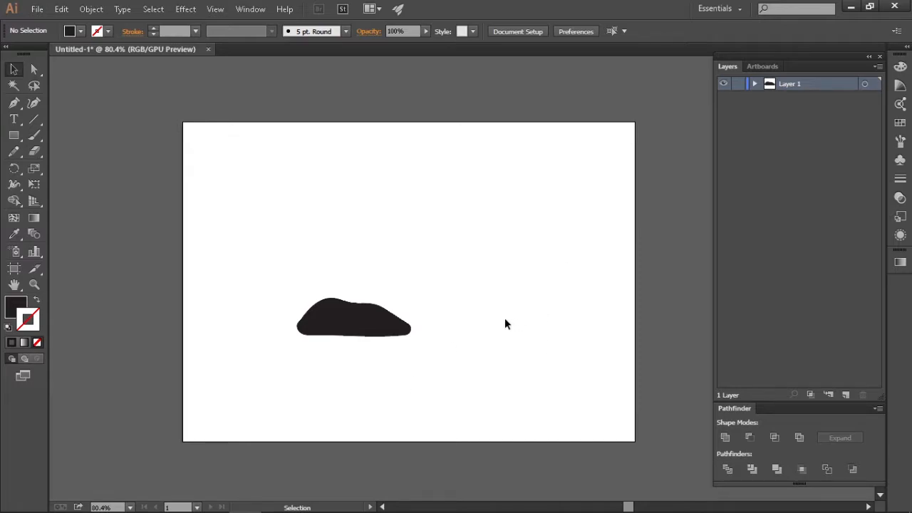
Place a mirrored copy of the black mound directly beside the original, narrow ends facing each other
left_click(337, 341)
left_click_drag(432, 270, 338, 354)
left_click(382, 365)
left_click_drag(383, 316, 352, 341)
left_click_drag(413, 297, 425, 294)
left_click(467, 334)
left_click_drag(484, 331, 471, 344)
mouse_move(373, 343)
left_mouse_down()
mouse_move(350, 361)
mouse_move(514, 360)
left_mouse_up()
left_click(402, 410)
left_click(477, 411)
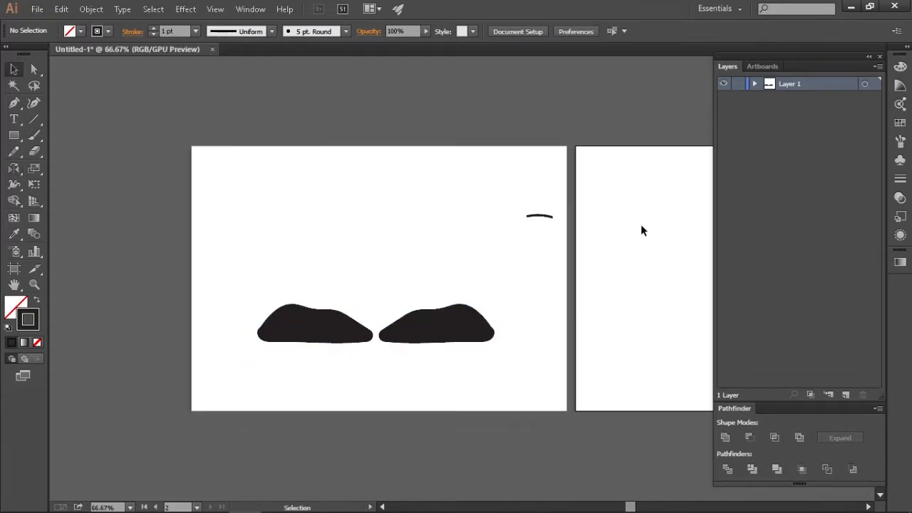
Add a Foreground text label on the second artboard and enlarge it
left_click_drag(641, 225, 629, 221)
left_click_drag(575, 349, 492, 325)
key("t")
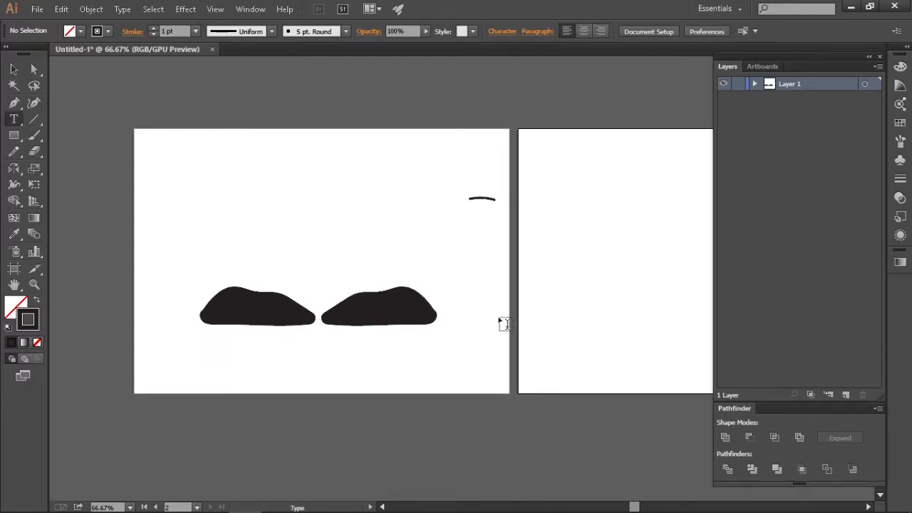
left_click(550, 305)
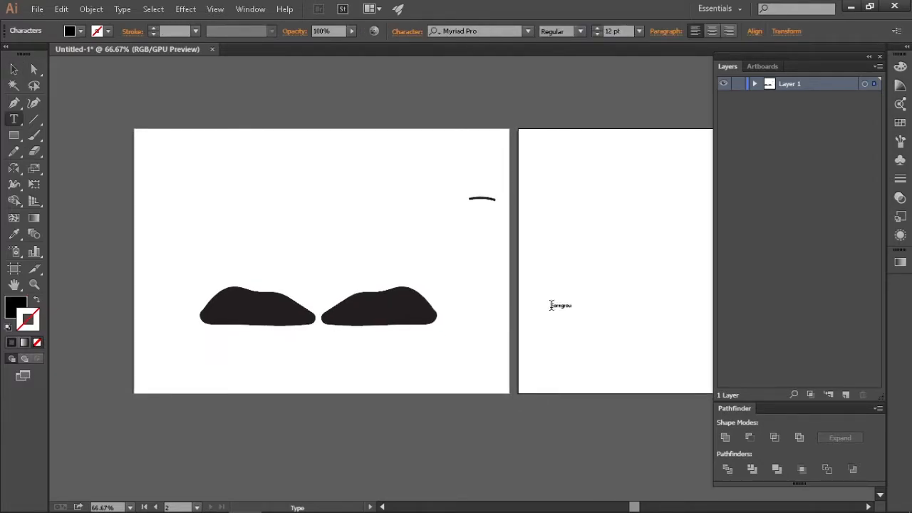
left_click(14, 69)
left_click(571, 309)
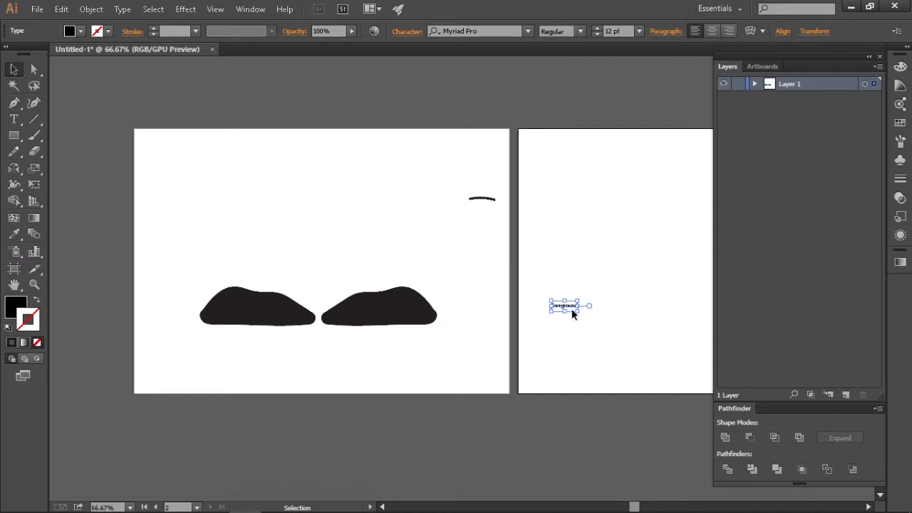
left_click_drag(582, 301, 596, 292)
left_click(579, 315)
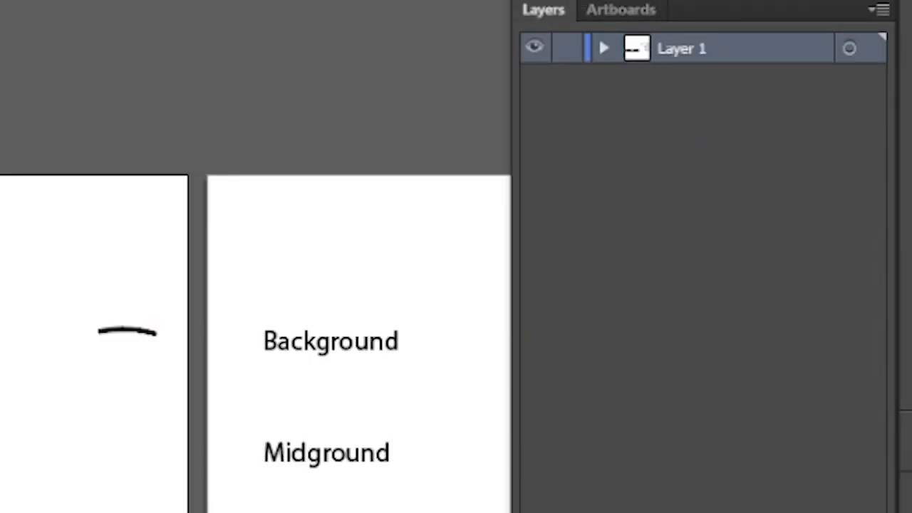
Create four new layers and move Layer 1 to the top of the layer stack
key("ctrl+l")
key("ctrl+l")
key("ctrl+l")
key("ctrl+l")
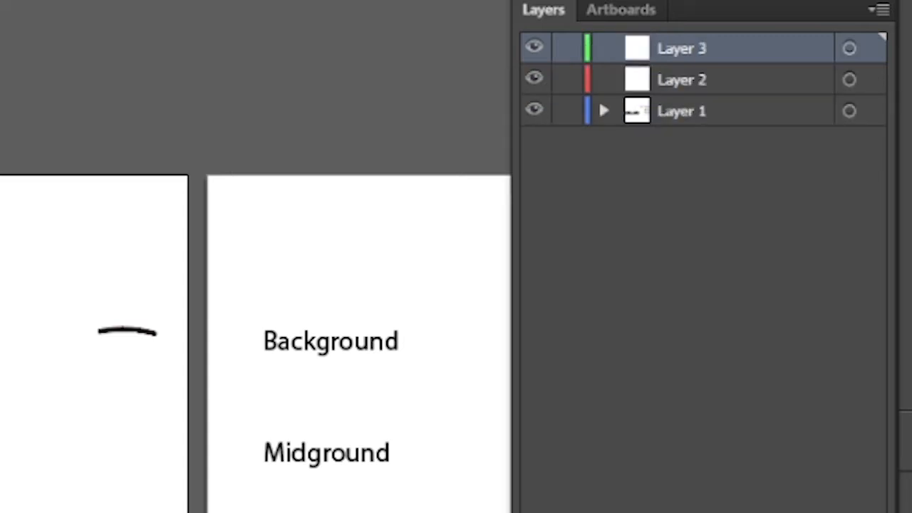
left_click(697, 173)
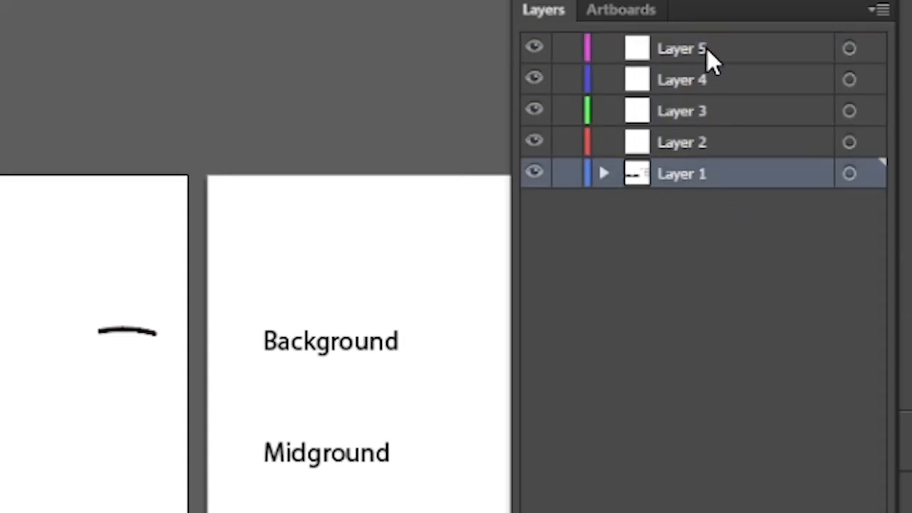
left_click_drag(656, 180, 739, 42)
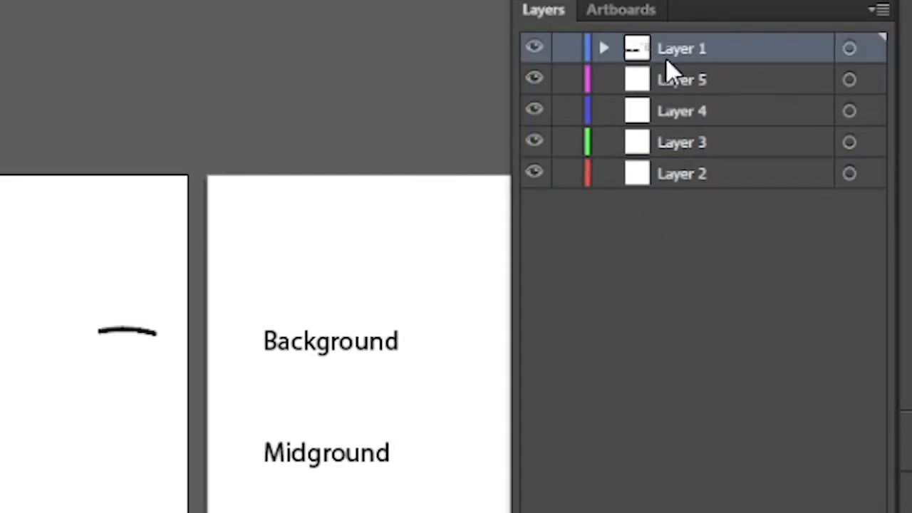
Rename Layer 1 as Foreground 1
left_click(659, 77)
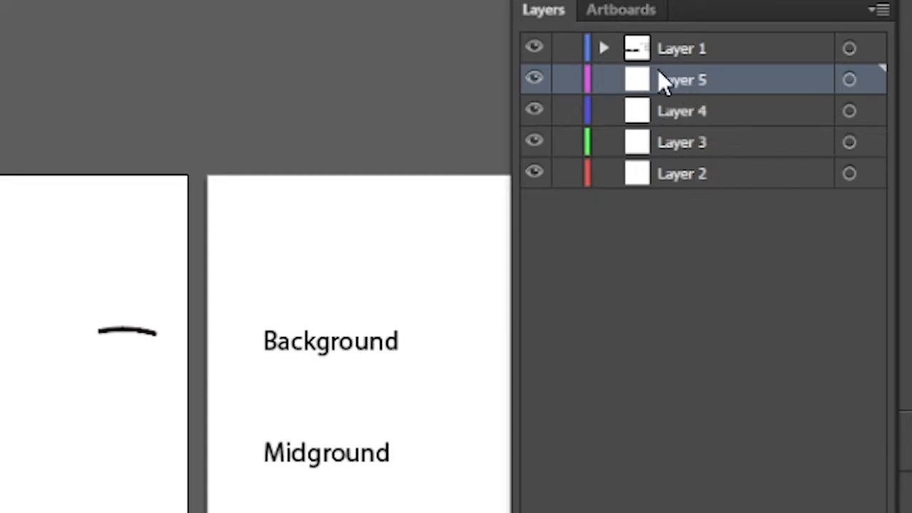
left_click(696, 51)
left_click_drag(262, 216, 253, 208)
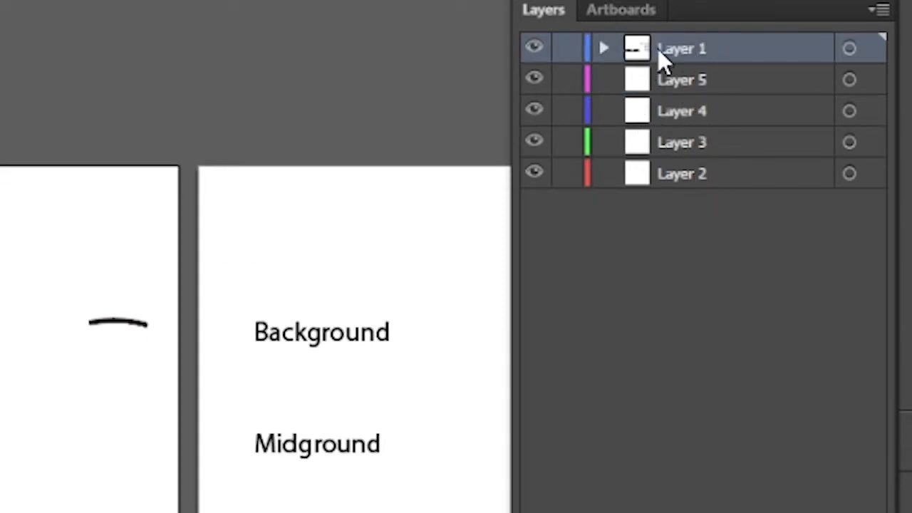
double_click(678, 48)
type("Foreground")
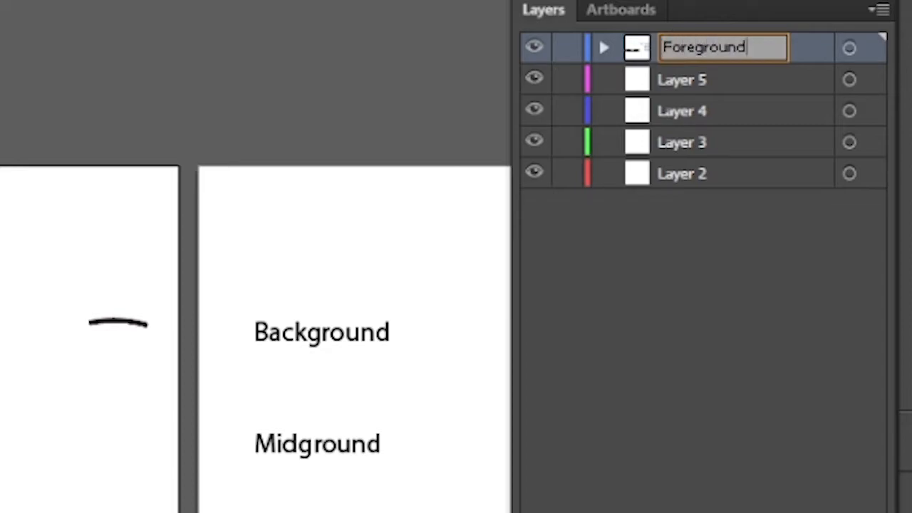
key("Return")
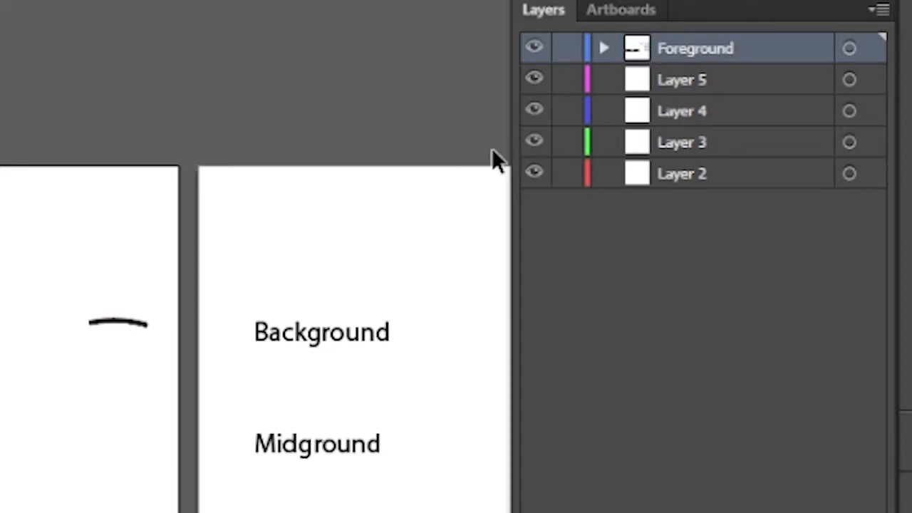
double_click(714, 55)
left_click(773, 45)
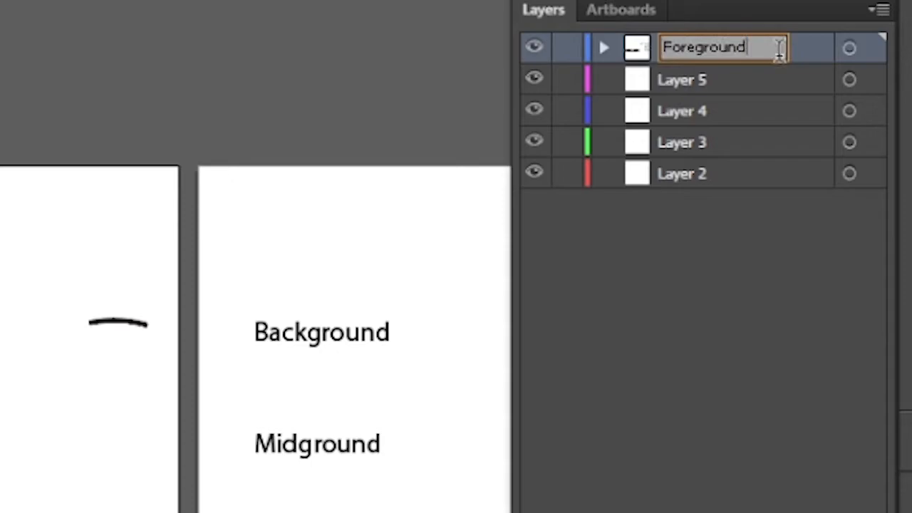
type("1")
key("Return")
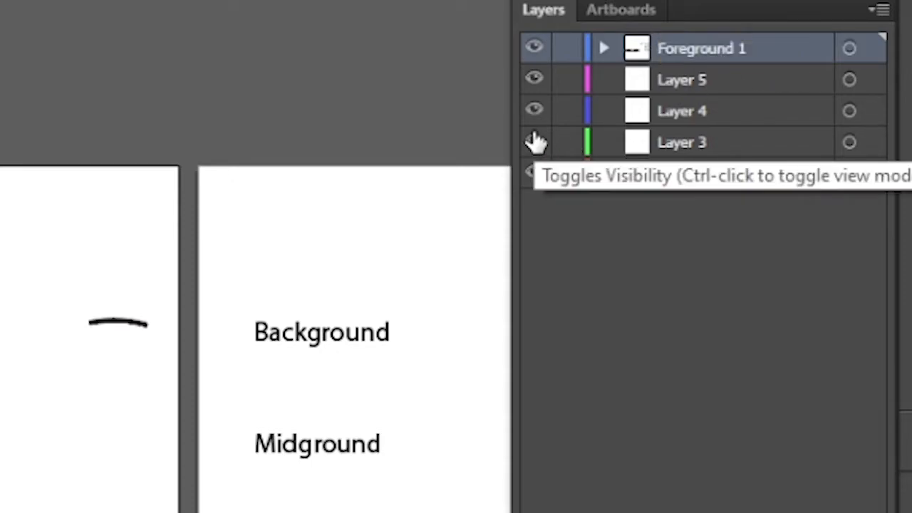
Rename Layer 5 as Foreground 2
double_click(678, 77)
type("Foreground 2")
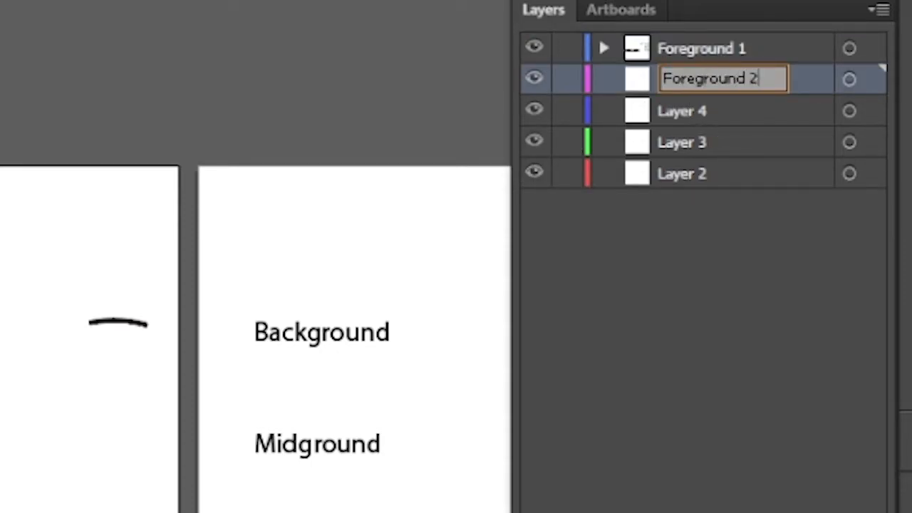
key("Return")
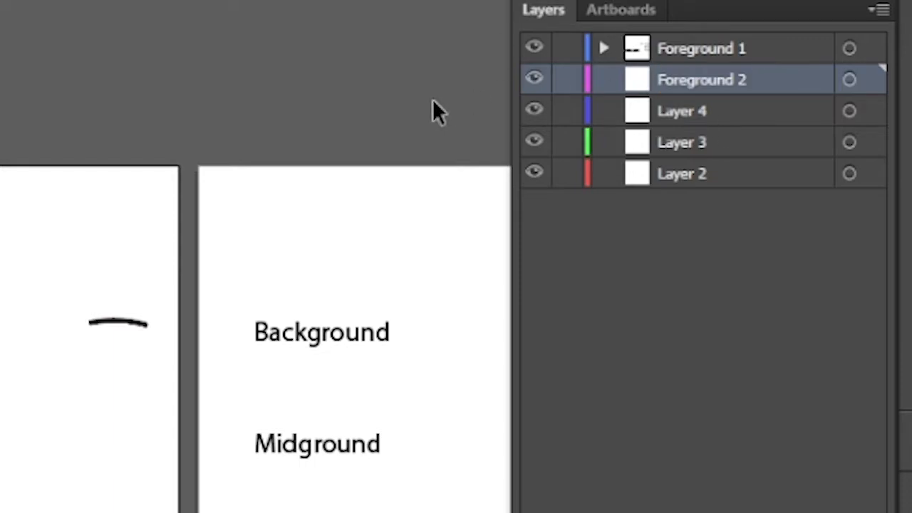
Rename Layer 4 as Midground 1 and Layer 3 as Midground 2
left_click_drag(209, 257, 277, 286)
left_click(695, 118)
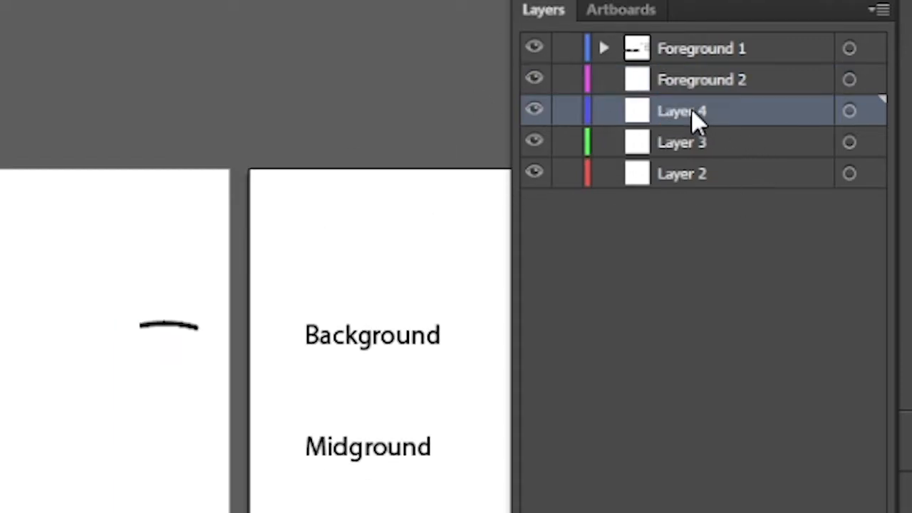
double_click(682, 116)
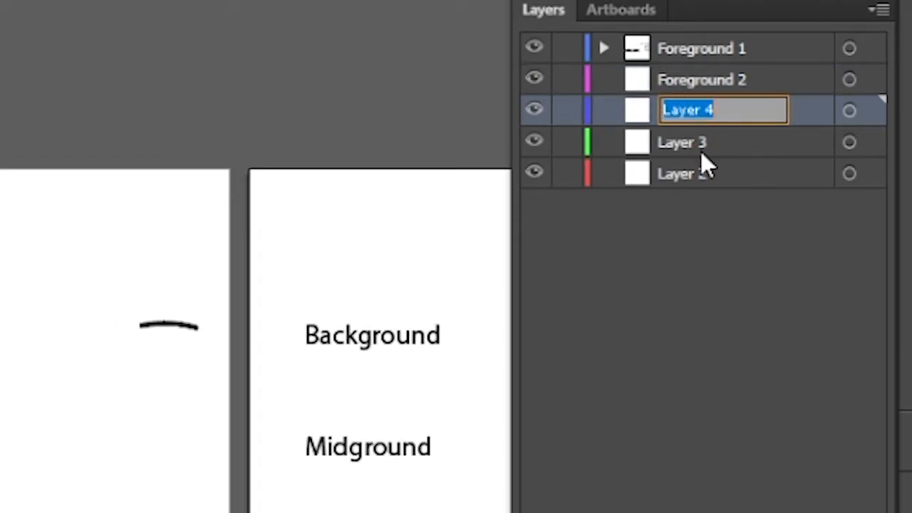
type("Midground 1")
key("Return")
double_click(701, 152)
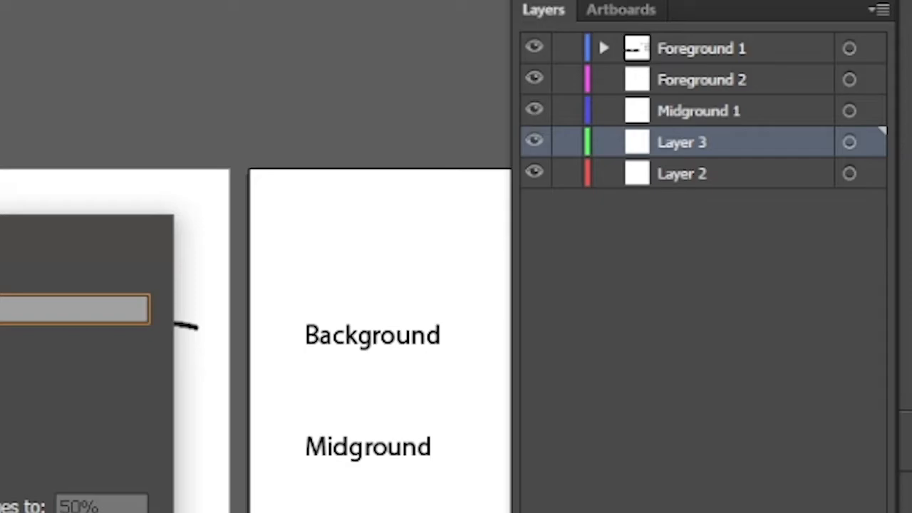
key("Return")
Rename Layer 2 as Background 1
double_click(683, 174)
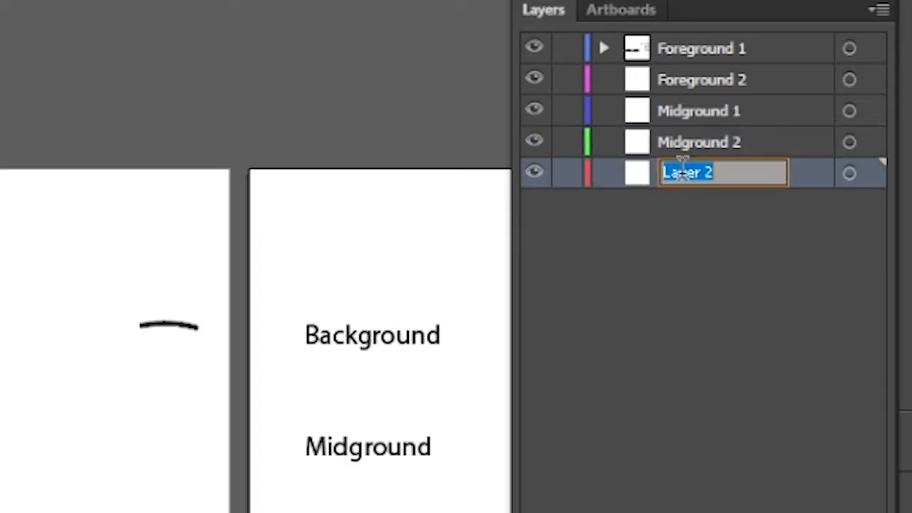
type("Background 1")
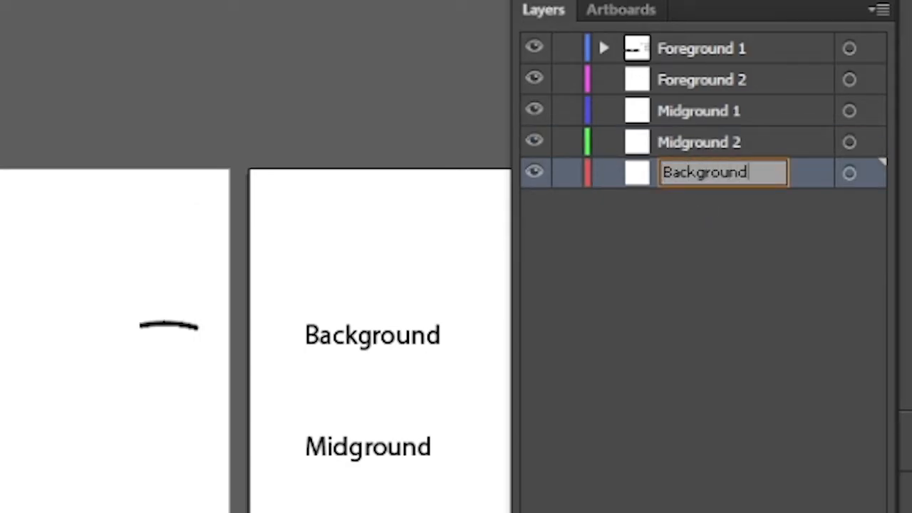
key("Return")
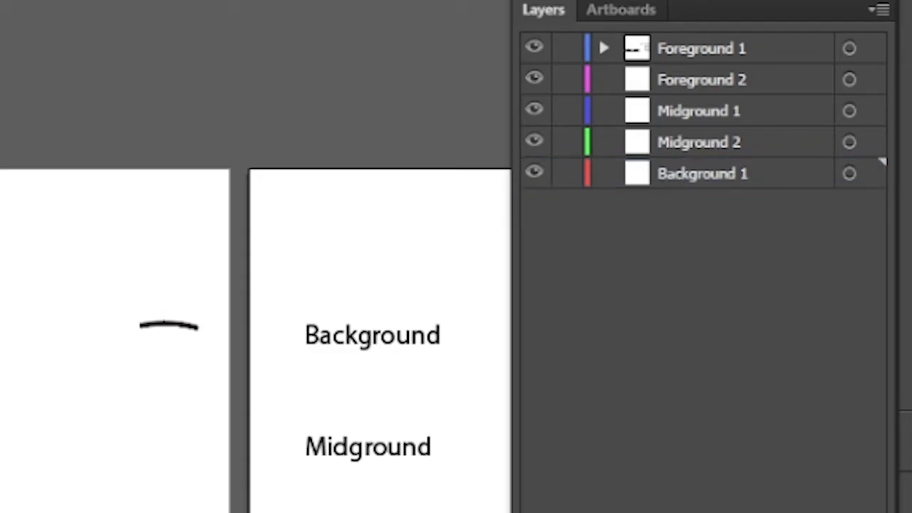
Create another layer, place it beneath Background 1 and name it Background 2
key("ctrl+l")
left_click_drag(726, 178, 729, 203)
double_click(729, 203)
type("Background 2")
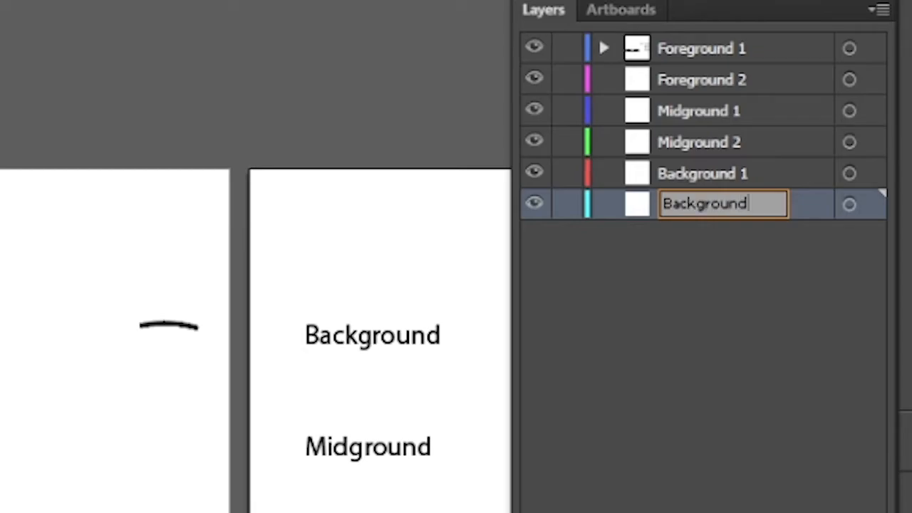
key("Return")
mouse_move(270, 225)
left_mouse_down()
mouse_move(285, 204)
mouse_move(266, 233)
left_mouse_up()
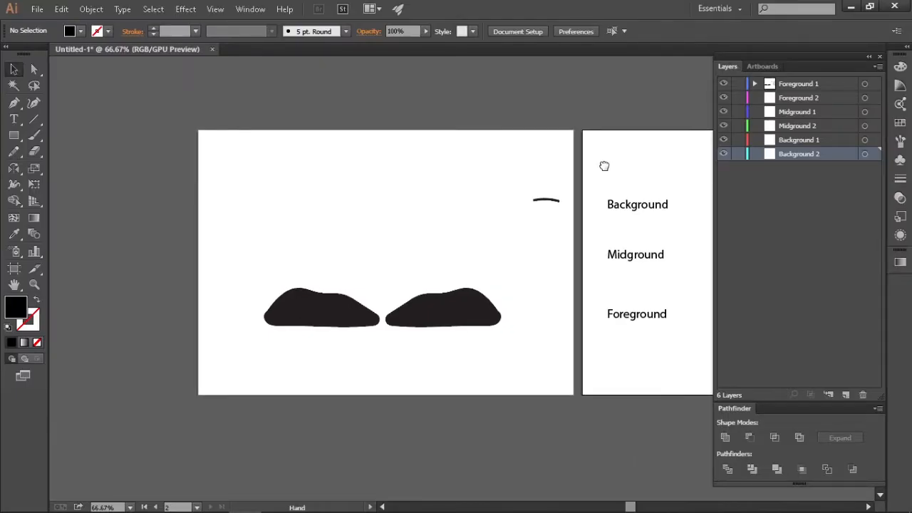
left_click_drag(629, 160, 613, 162)
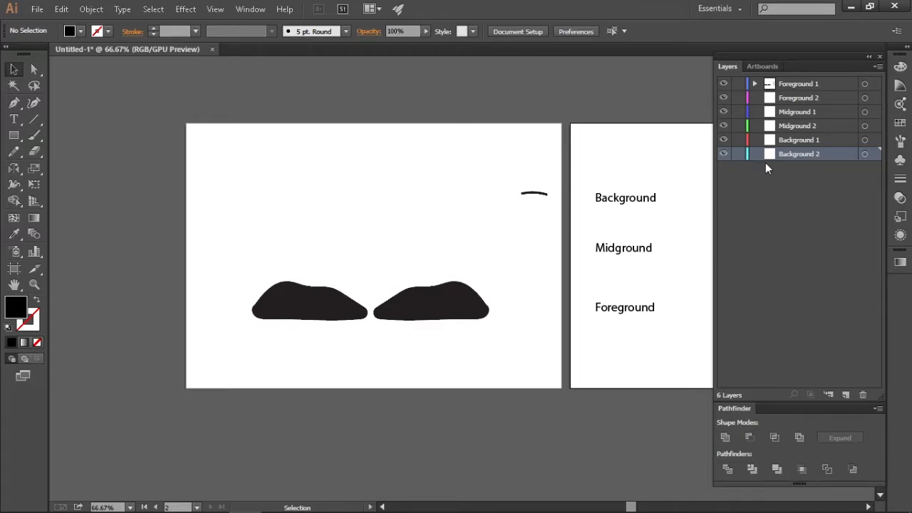
left_click_drag(641, 171, 644, 170)
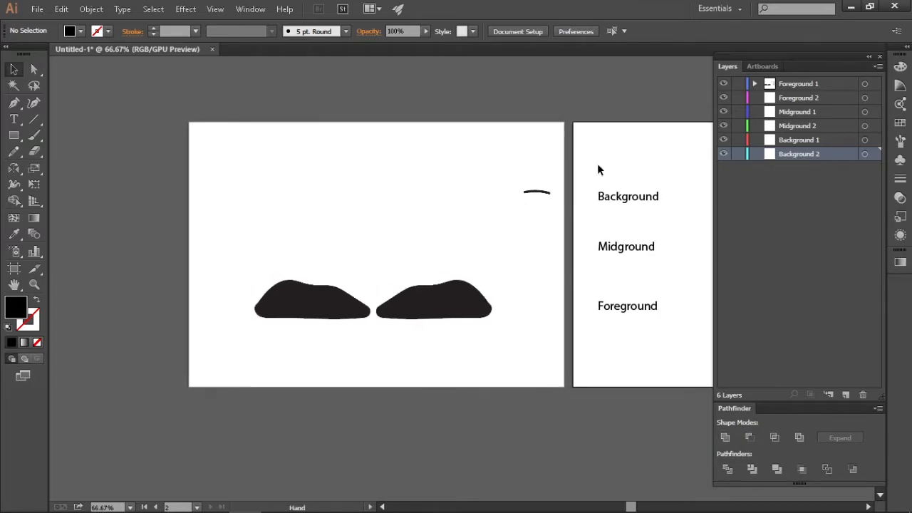
left_click_drag(561, 157, 572, 157)
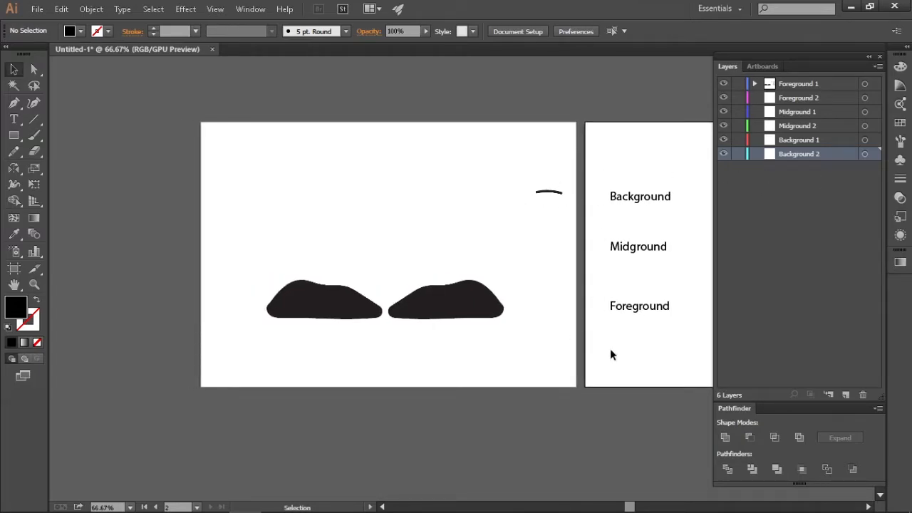
left_click_drag(541, 348, 239, 250)
left_click(217, 321)
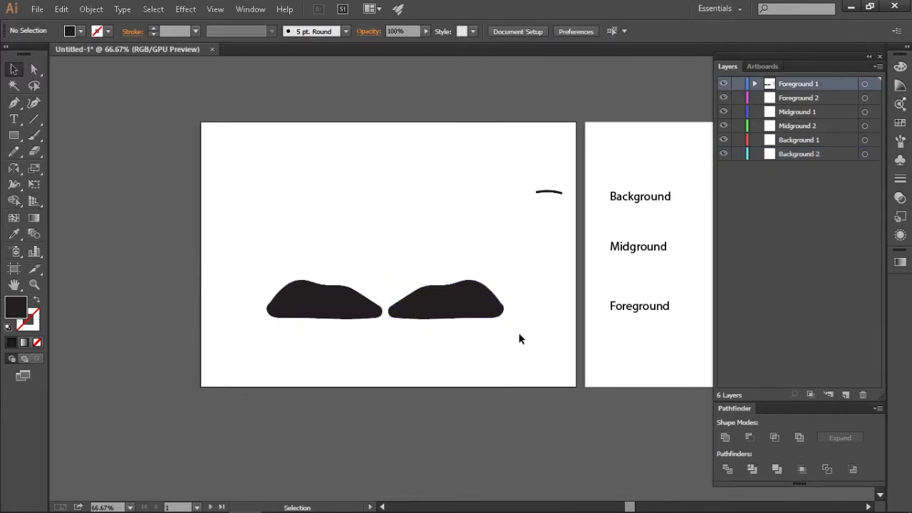
mouse_move(520, 242)
left_mouse_down()
mouse_move(541, 254)
mouse_move(520, 256)
left_mouse_up()
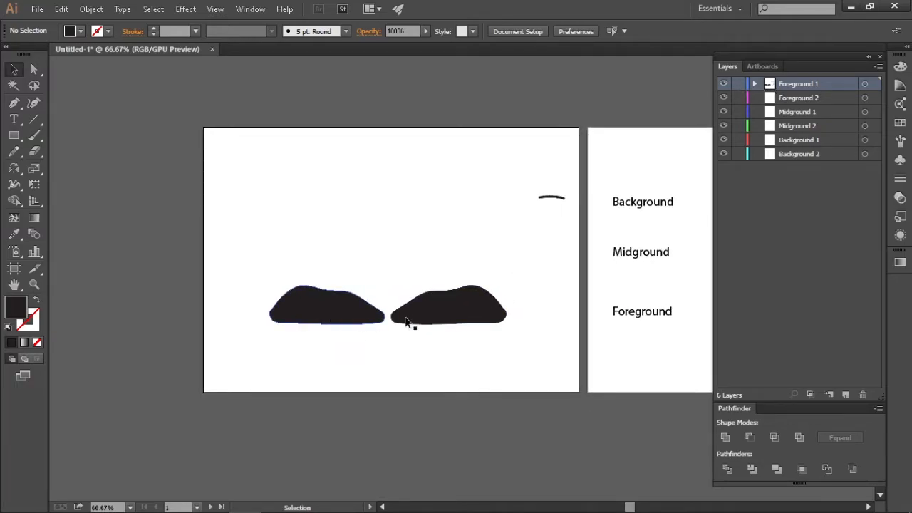
left_click_drag(510, 355, 310, 284)
left_click(407, 353)
left_click_drag(339, 309, 367, 298)
key("ctrl+z")
left_click(407, 370)
left_click_drag(484, 346, 390, 336)
Draw a wide, low mound outline spanning both black mounds with the Paintbrush and turn its stroke into a solid fill
key("b")
mouse_move(244, 299)
left_mouse_down()
mouse_move(278, 270)
mouse_move(345, 256)
mouse_move(528, 285)
mouse_move(552, 304)
mouse_move(267, 308)
mouse_move(248, 292)
mouse_move(244, 300)
left_mouse_up()
key("v")
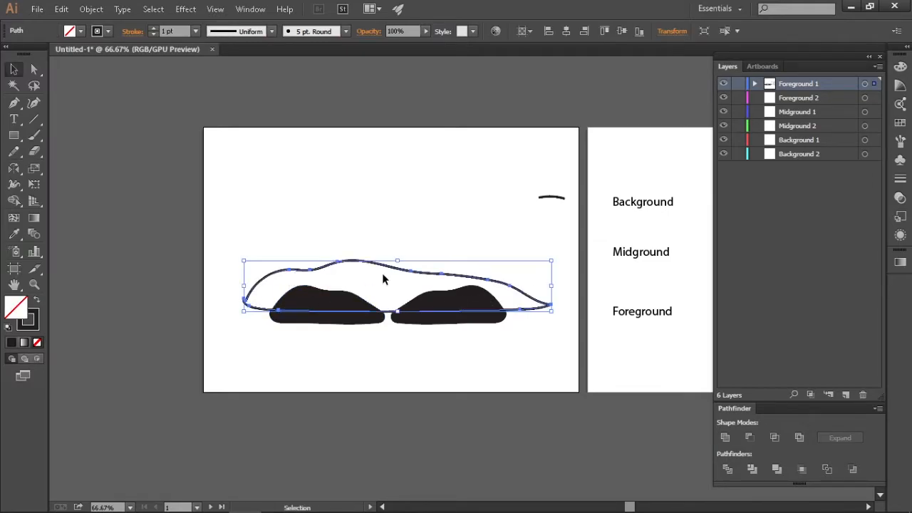
key("shift+x")
key("i")
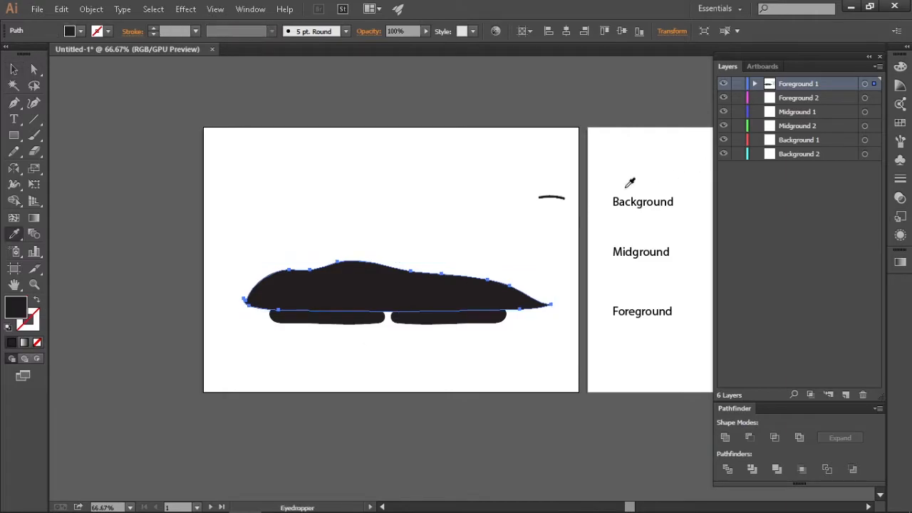
key("v")
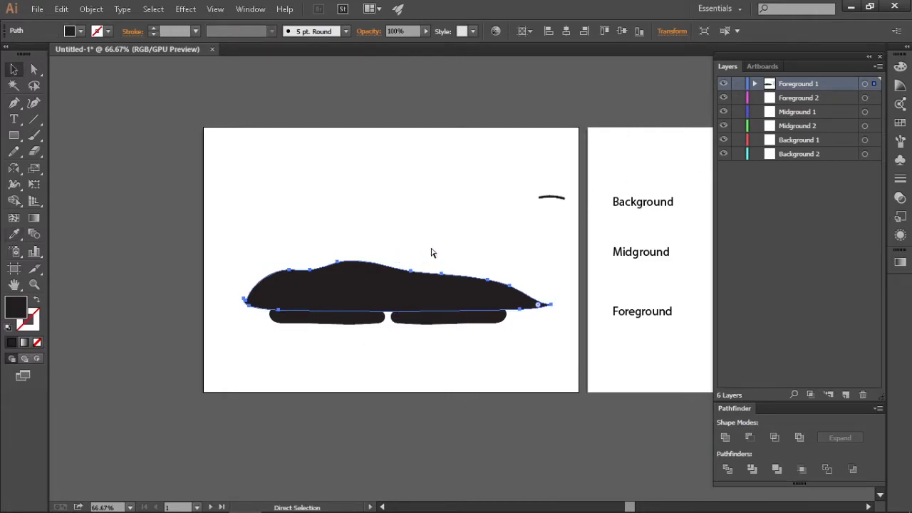
Move the wide mound from Foreground 1 to the Foreground 2 layer, keeping its position
key("ctrl+x")
left_click(781, 99)
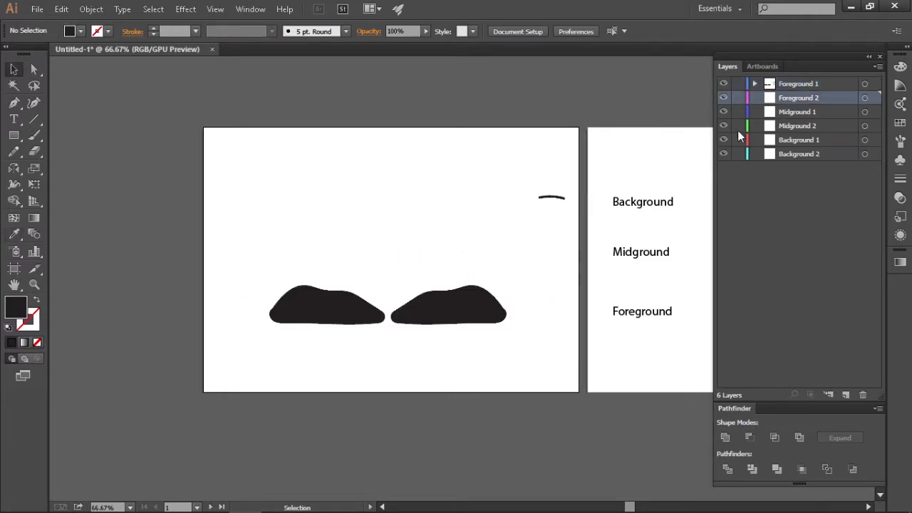
key("ctrl+f")
left_click(449, 244)
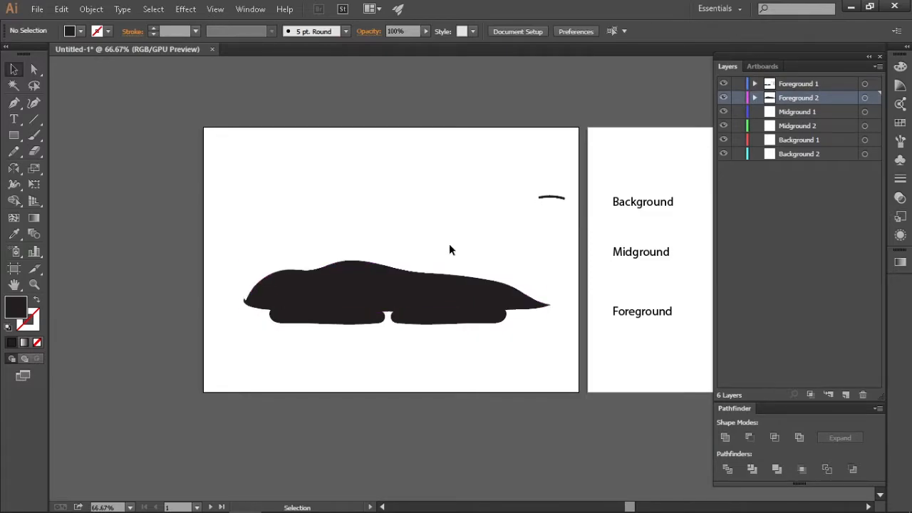
Fill the wide Foreground 2 mound with a dark grey lighter than the two front mounds
left_click(388, 289)
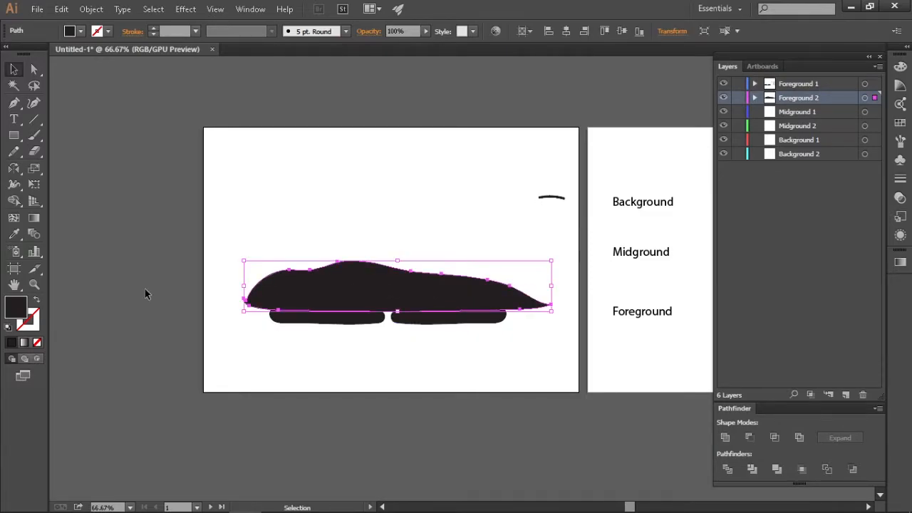
double_click(18, 313)
left_click_drag(464, 301, 458, 282)
left_click(766, 183)
left_click(446, 191)
left_click_drag(427, 191, 426, 187)
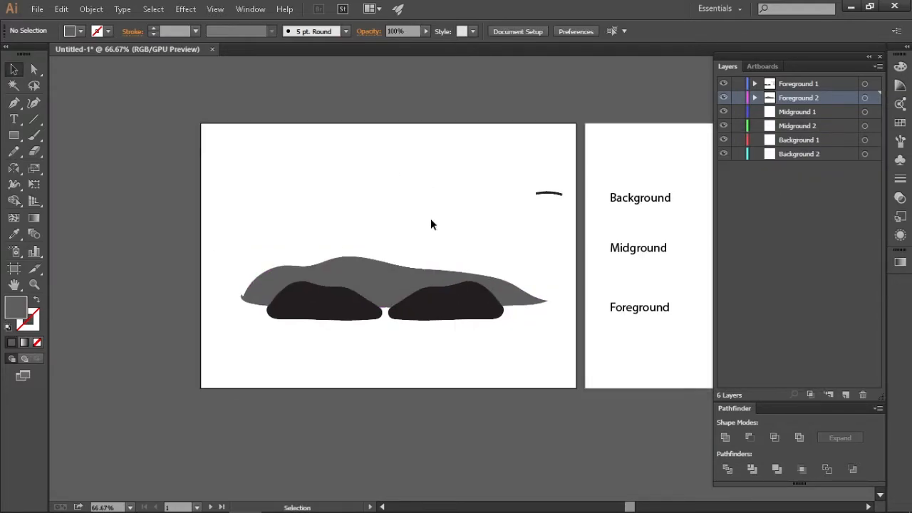
left_click_drag(474, 256, 471, 243)
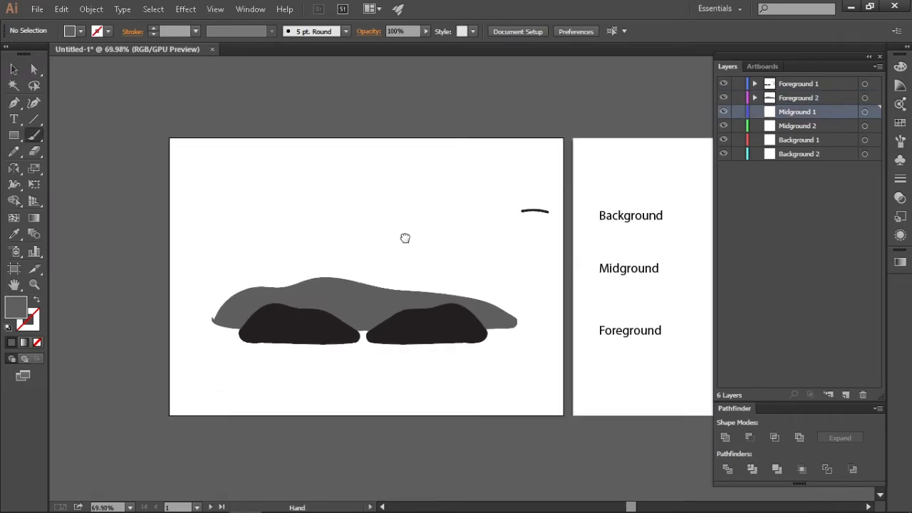
key("b")
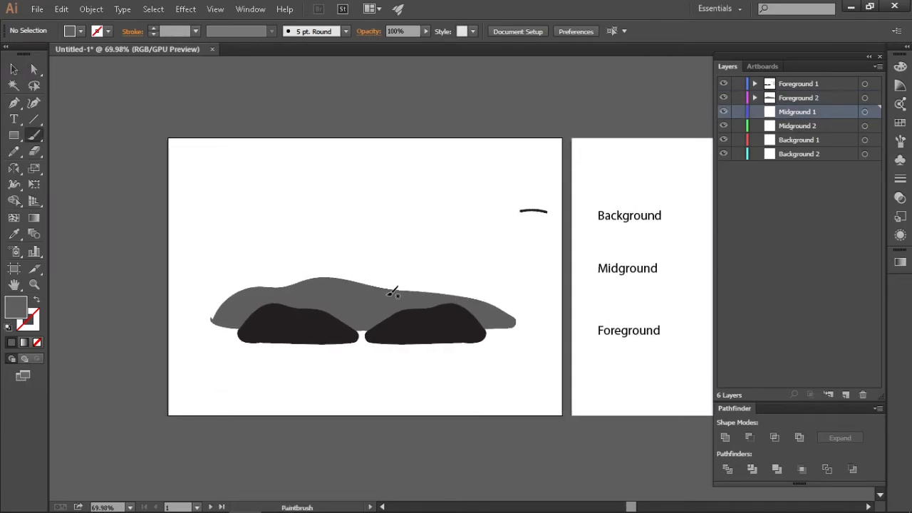
left_click_drag(403, 301, 470, 248)
key("ctrl+z")
left_click_drag(403, 291, 481, 239)
key("ctrl+z")
Draw a tall hill outline at the wide mound's right end on Midground 1 and turn its stroke into a solid fill
left_click_drag(422, 289, 434, 286)
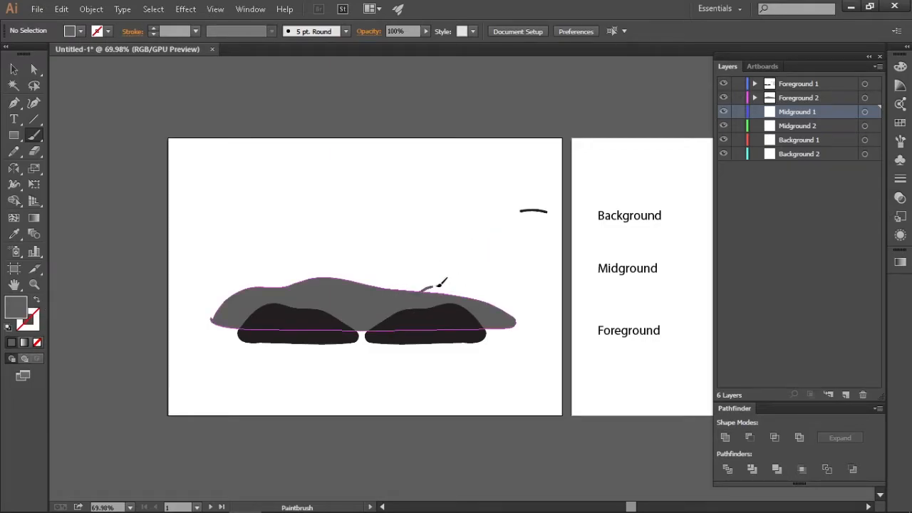
mouse_move(482, 317)
left_mouse_down()
mouse_move(416, 311)
mouse_move(433, 285)
left_mouse_up()
key("v")
left_click(464, 271)
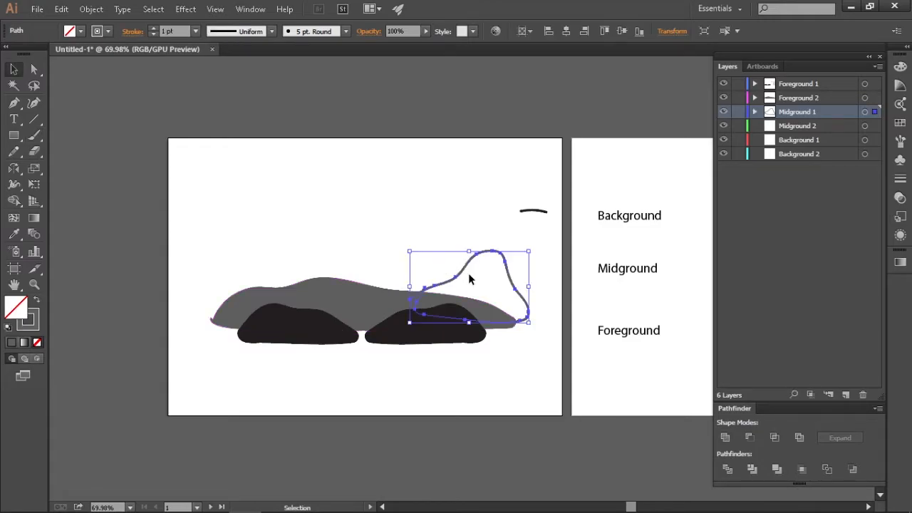
key("shift+x")
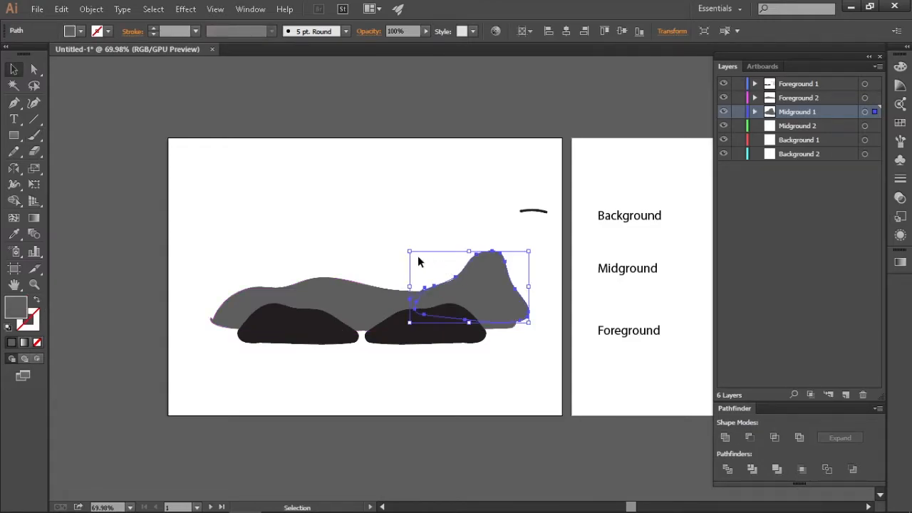
Fill the Midground 1 hill with grey 727272
double_click(15, 308)
left_click_drag(469, 269, 457, 269)
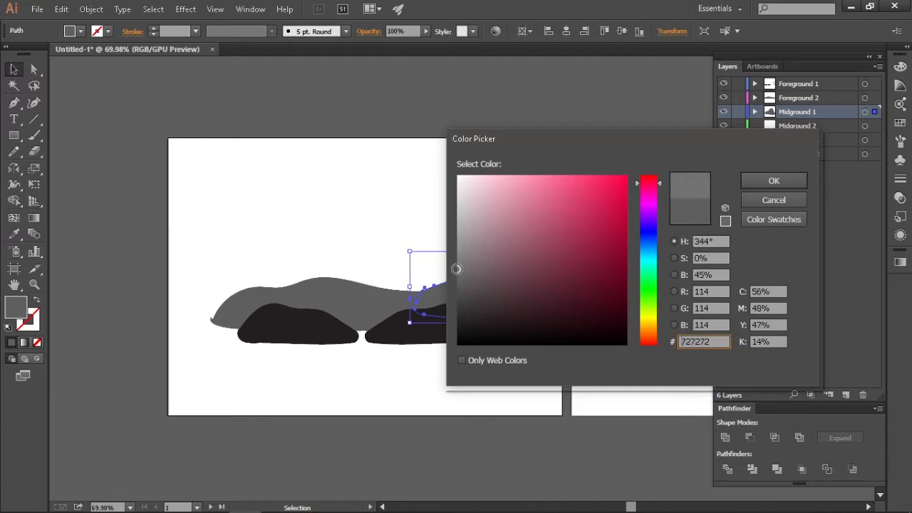
left_click(767, 184)
left_click(374, 205)
left_click_drag(375, 206, 388, 197)
left_click(488, 260)
double_click(16, 308)
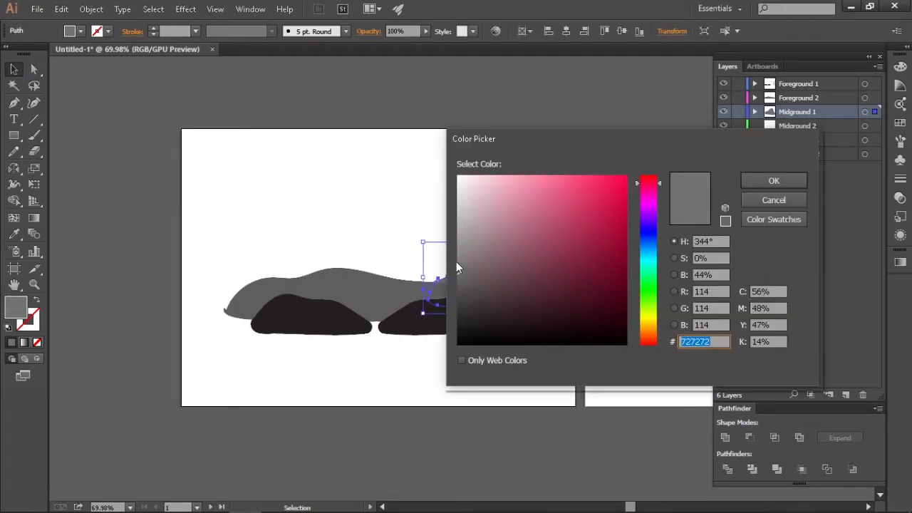
left_click(456, 260)
left_click(773, 180)
left_click(579, 175)
left_click_drag(359, 188, 384, 190)
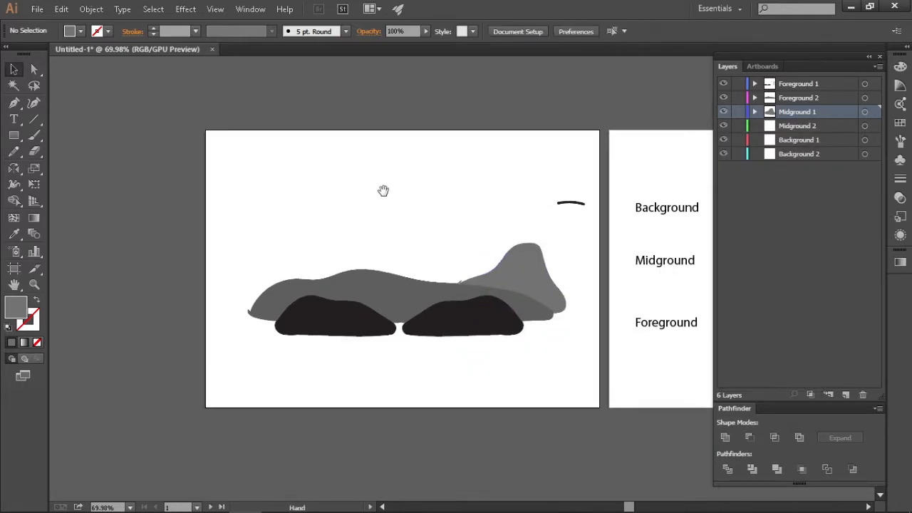
Make a copy of the tall hill toward the landscape's left side and place the copy on the Midground 2 layer
left_click_drag(529, 283, 311, 271)
key("ctrl+x")
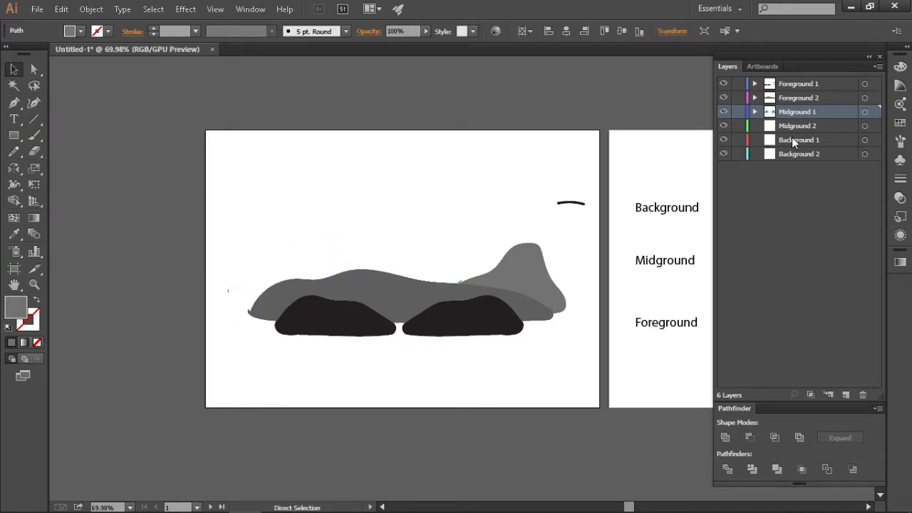
left_click(826, 127)
key("ctrl+f")
Reflect the copied hill horizontally and position it at the left end of the wide mound
key("o")
left_click_drag(399, 284, 170, 283)
key("v")
left_click(355, 236)
left_click_drag(287, 276, 307, 276)
key("Delete")
left_click_drag(350, 231, 342, 240)
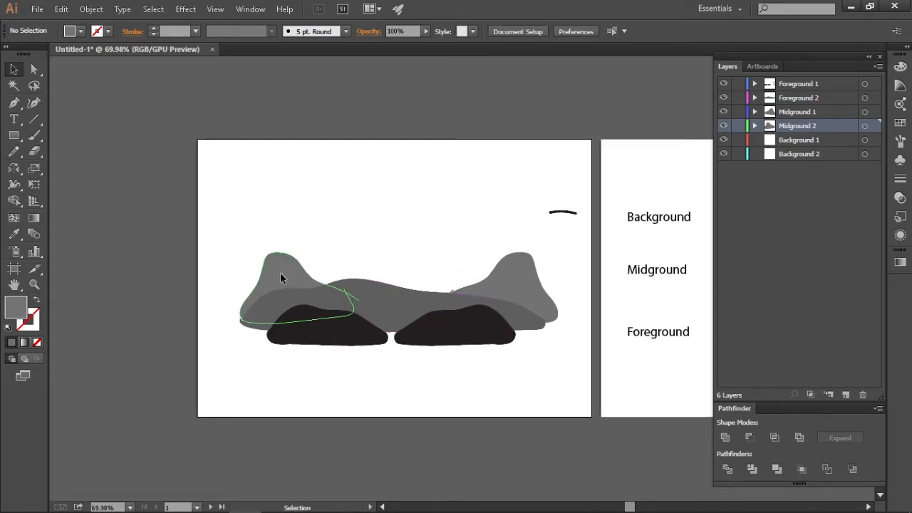
Move the mirrored hill from Midground 2 to the Midground 1 layer, keeping its position
left_click(815, 115)
key("ctrl+f")
left_click(353, 182)
left_click_drag(363, 236, 361, 226)
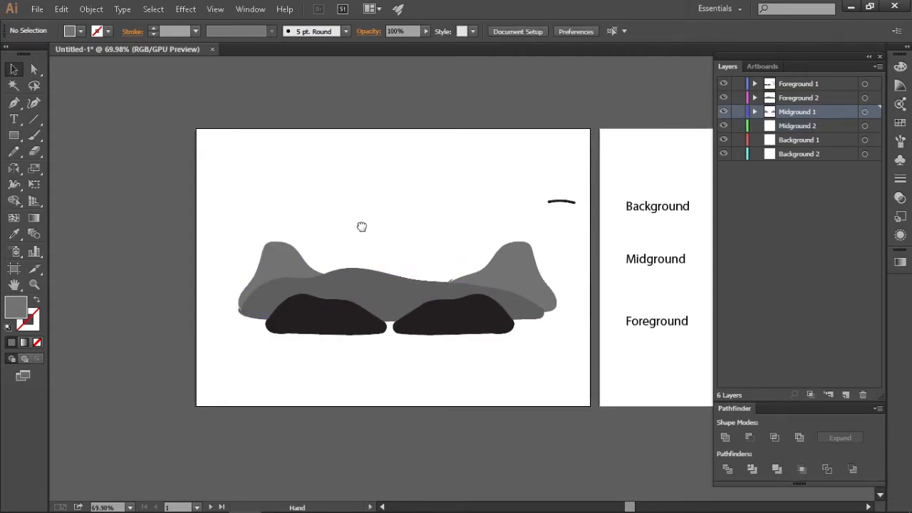
Fill both Midground 1 hills with the lighter grey 919191
key("ctrl+1")
left_click_drag(574, 227, 208, 263)
double_click(17, 313)
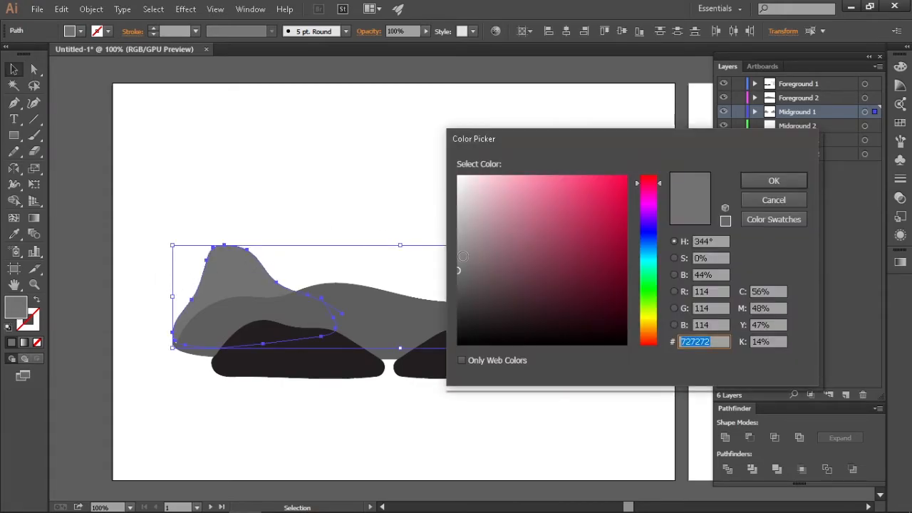
left_click_drag(463, 257, 454, 250)
left_click(801, 181)
left_click(496, 188)
left_click_drag(439, 193, 403, 205)
scroll(395, 203, "down", 1)
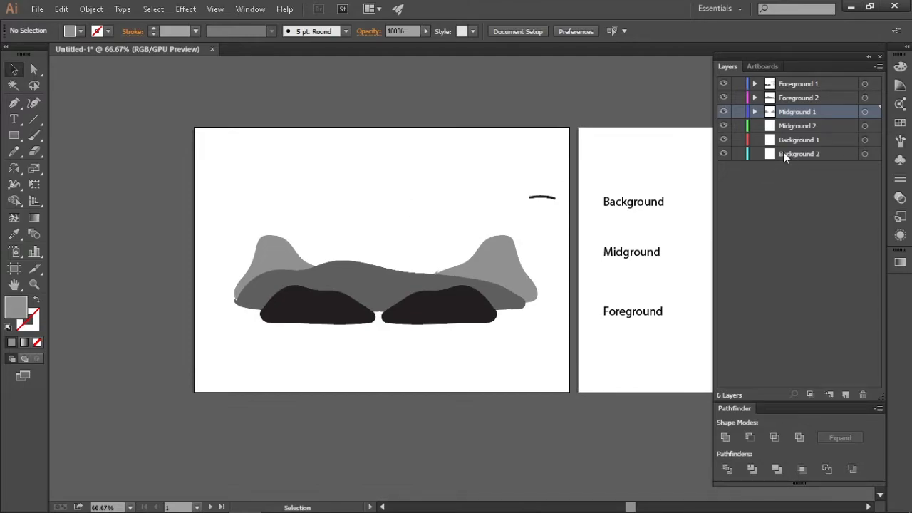
Make Midground 2 the active layer and choose the Paintbrush tool
left_click(797, 126)
left_click_drag(476, 189, 486, 196)
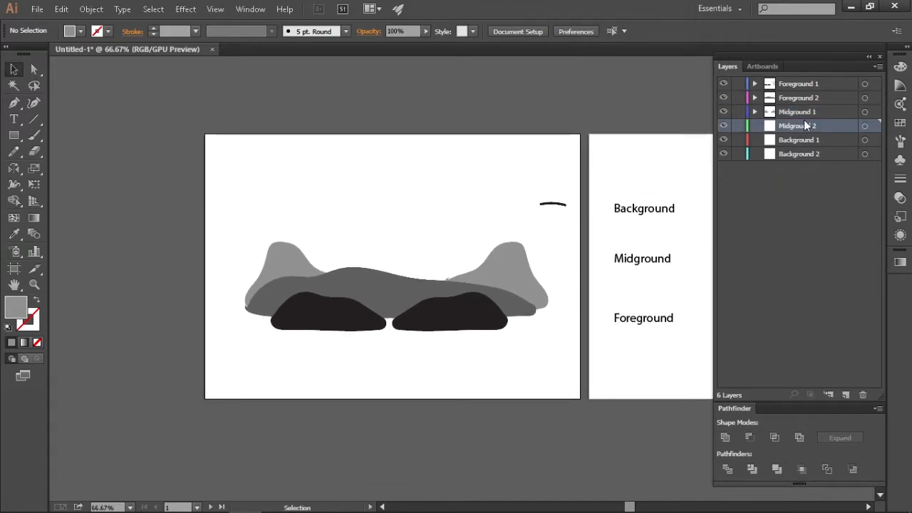
left_click_drag(443, 238, 451, 242)
key("b")
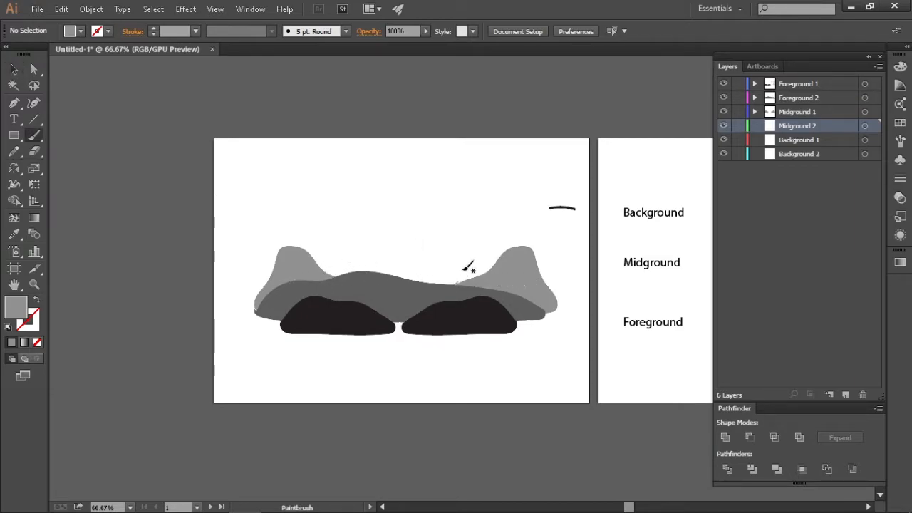
left_click_drag(456, 243, 448, 242)
key("ctrl+z")
left_click_drag(485, 273, 474, 256)
left_click_drag(402, 256, 401, 257)
key("ctrl+z")
Draw a closed wavy ridge between the two hills on Midground 2 and sample the left hill's grey fill onto it
mouse_move(487, 272)
left_mouse_down()
mouse_move(458, 257)
mouse_move(369, 253)
mouse_move(326, 260)
mouse_move(276, 290)
mouse_move(393, 307)
mouse_move(514, 305)
mouse_move(524, 298)
mouse_move(497, 273)
left_mouse_up()
key("v")
left_click(443, 260)
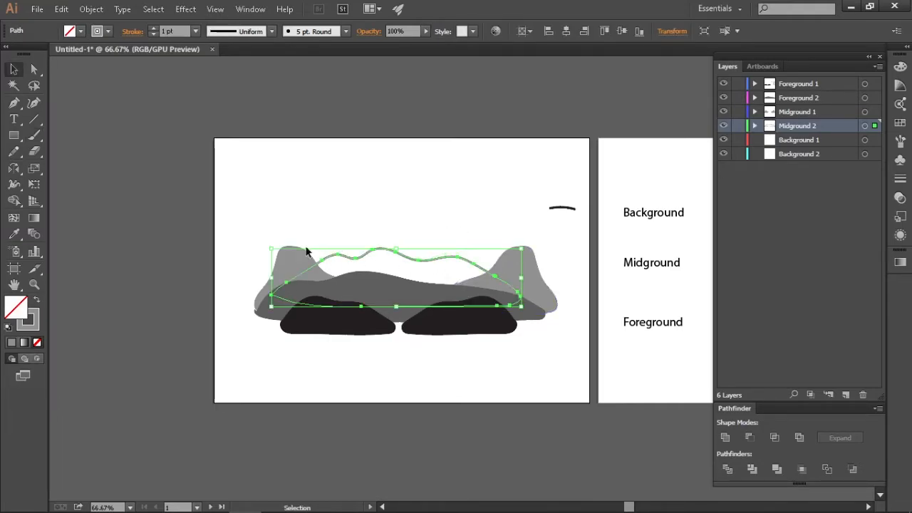
key("i")
left_click(299, 257)
key("v")
left_click(406, 224)
Fill the wavy Midground 2 ridge with light grey AFAFAF
left_click_drag(430, 235, 409, 269)
double_click(17, 307)
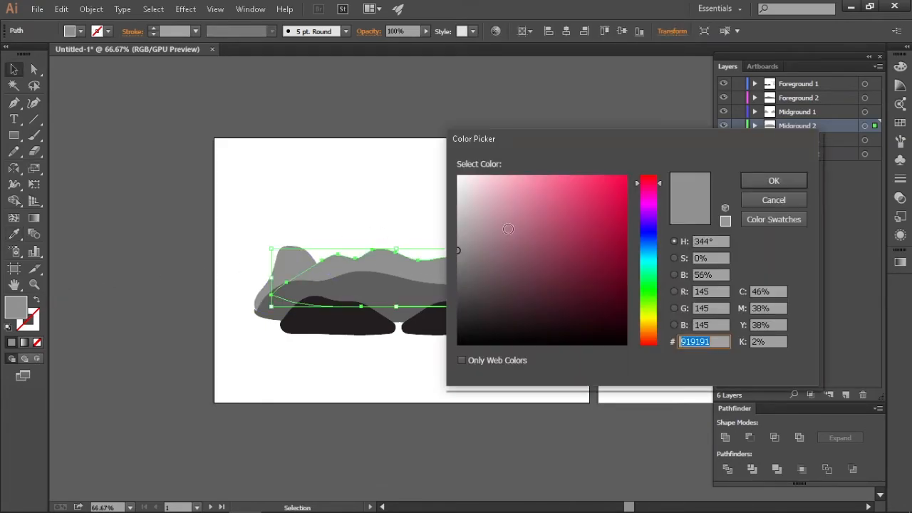
left_click_drag(461, 241, 457, 227)
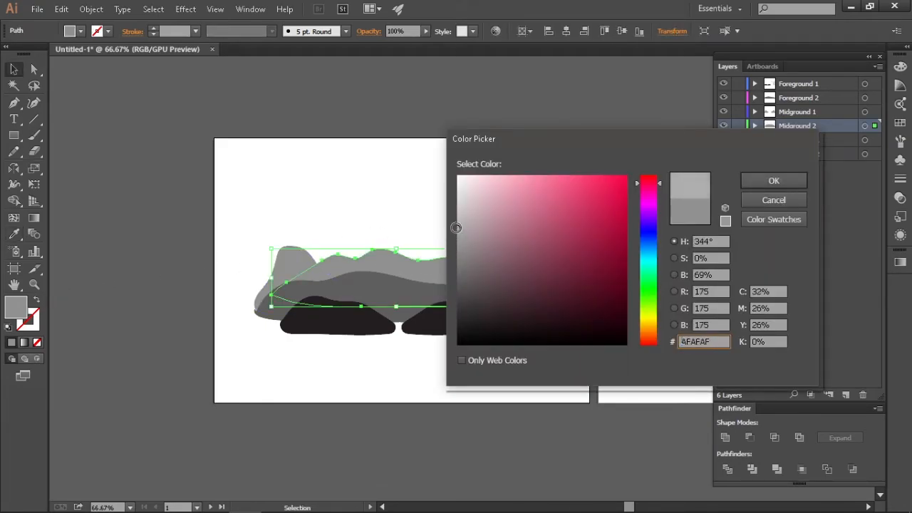
left_click(757, 185)
left_click(413, 192)
key("space")
left_click_drag(413, 192, 436, 219)
Draw a straight horizon line across the full artboard width on the Background 1 layer with the Paintbrush
left_click(799, 140)
key("space")
left_click_drag(421, 178, 417, 213)
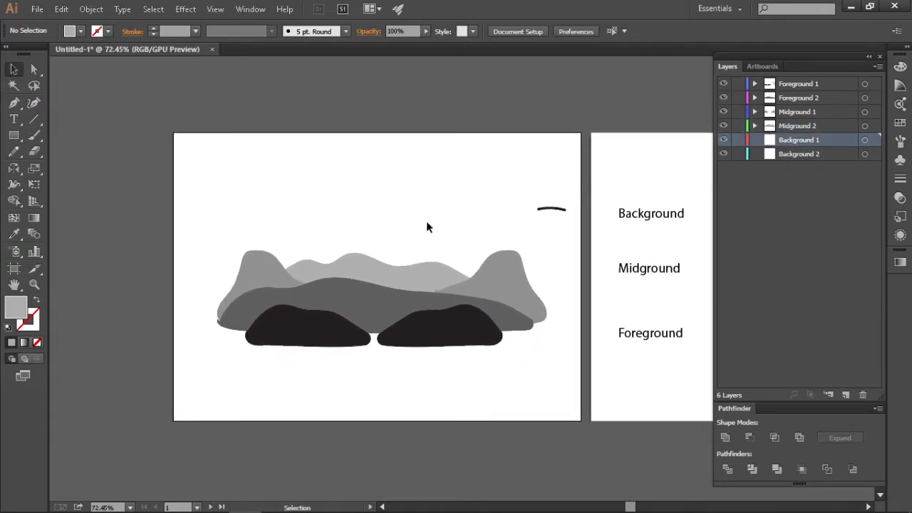
left_click(798, 127)
key("b")
left_click(798, 141)
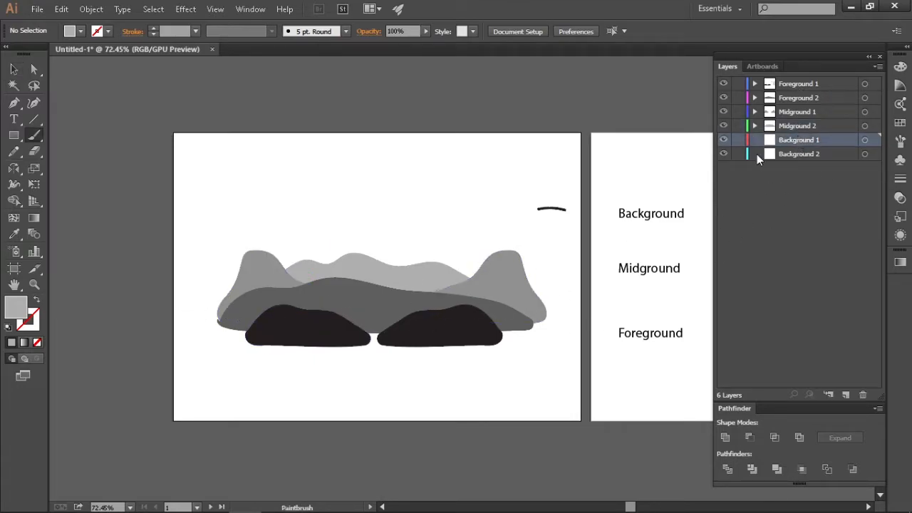
left_click_drag(175, 308, 555, 314)
left_click_drag(175, 304, 574, 301)
key("v")
left_click_drag(574, 333, 574, 332)
Delete the short stray black stroke above the right hill
left_click(550, 211)
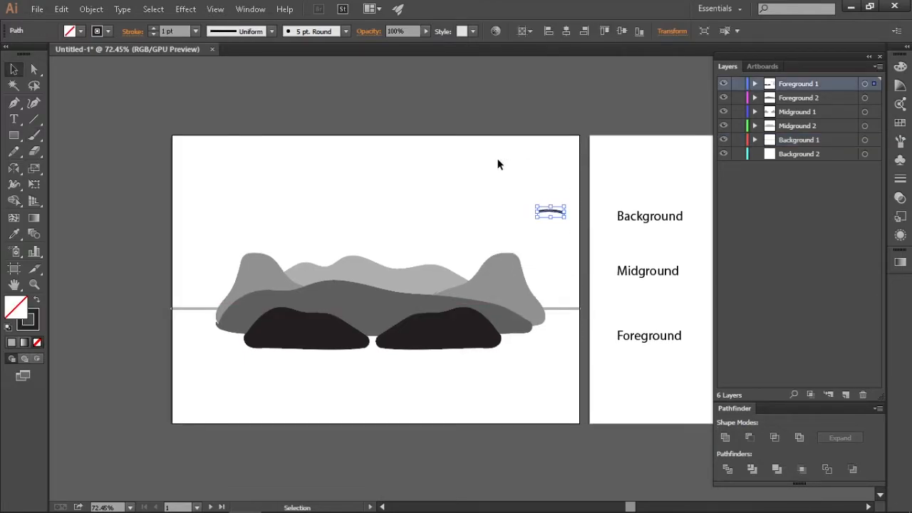
key("Delete")
Move the horizon line from Background 1 to the Background 2 layer, keeping its position
left_click(557, 309)
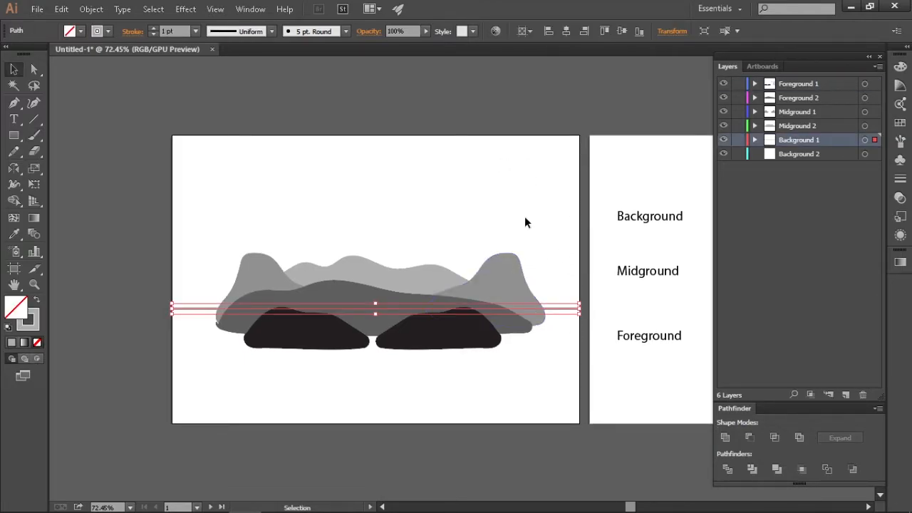
left_click(562, 275)
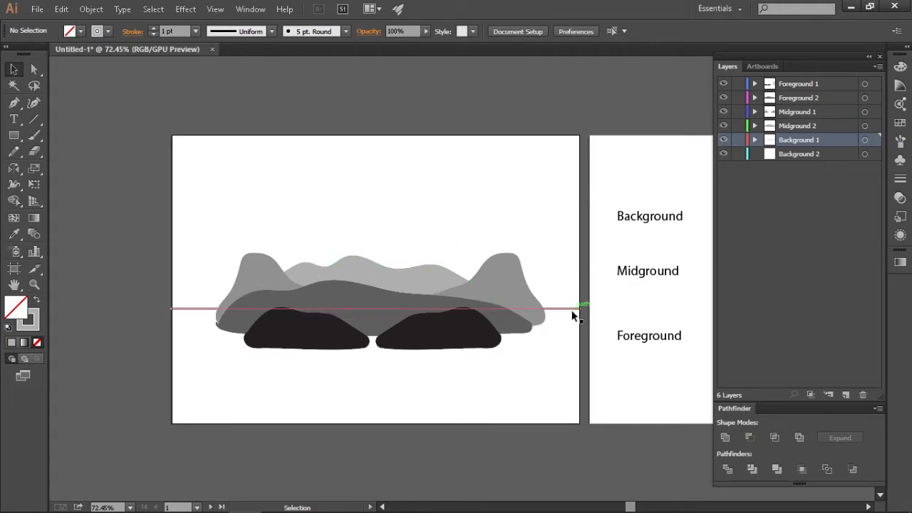
left_click_drag(560, 284, 562, 334)
left_click(800, 210)
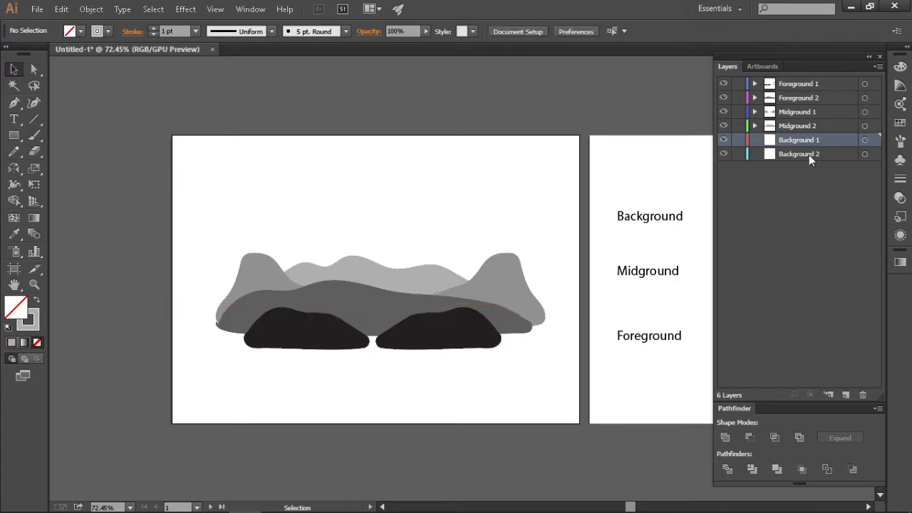
left_click(809, 154)
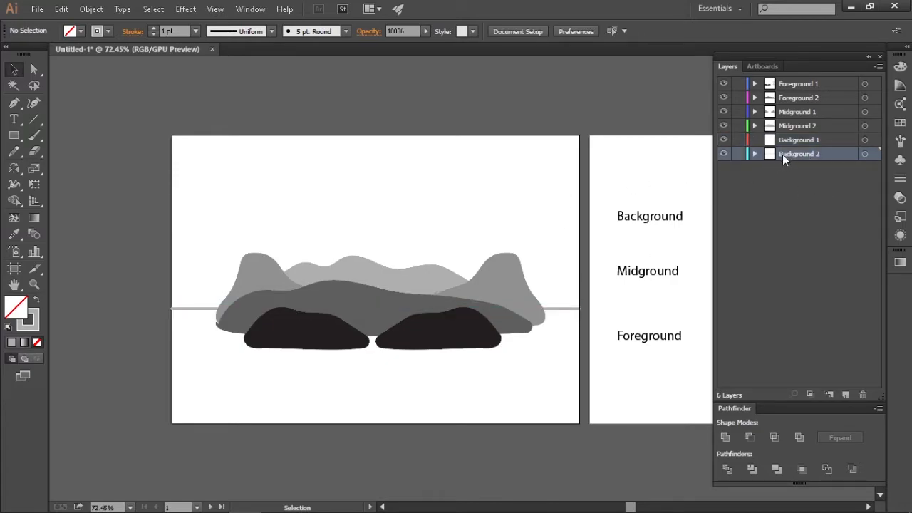
left_click_drag(543, 252, 535, 226)
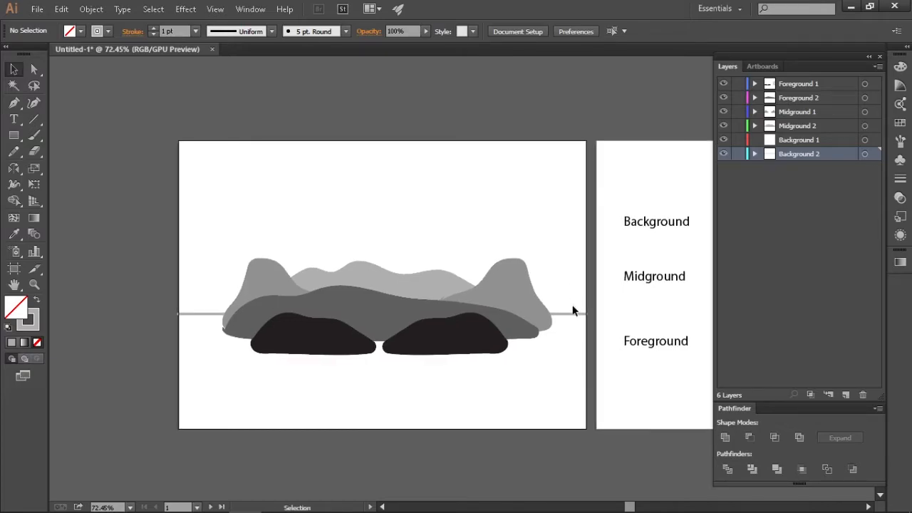
Draw a rectangle on the Background 2 layer covering the artboard from the horizon line up to its upper edge
left_click(15, 138)
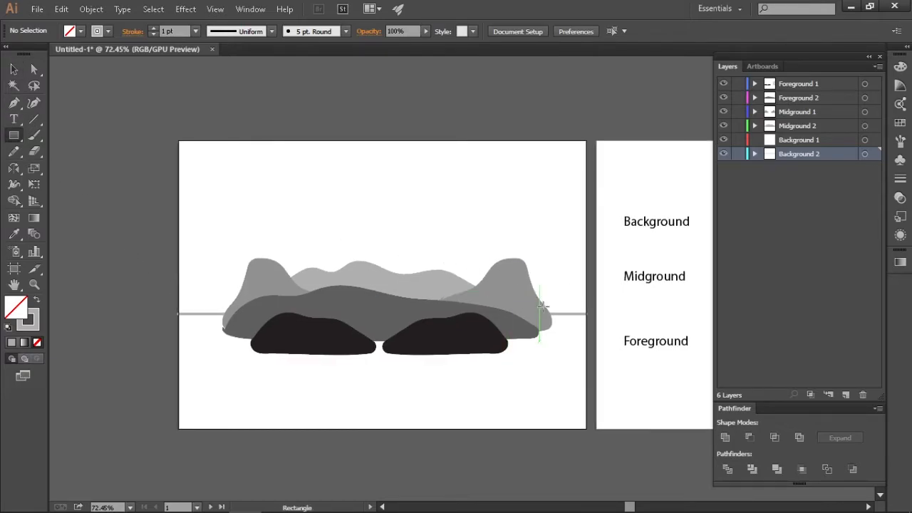
left_click_drag(587, 312, 179, 139)
key("v")
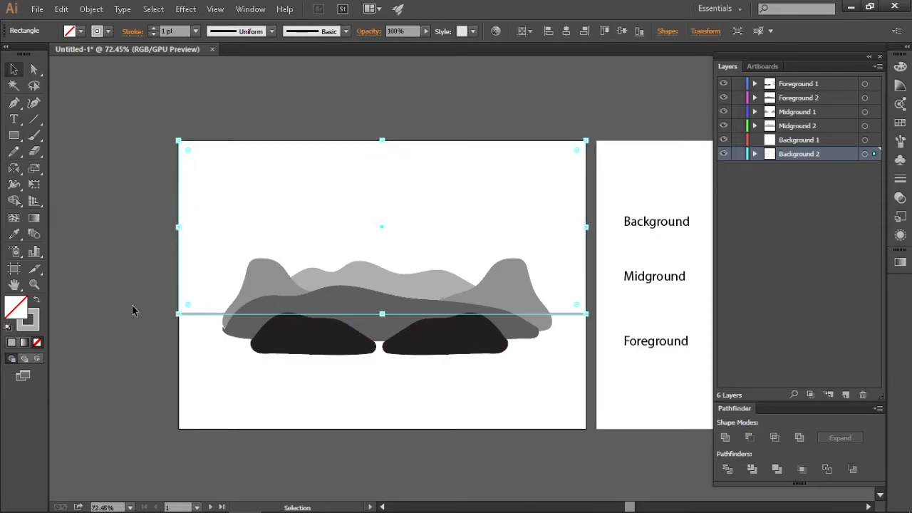
Give the sky rectangle a light blue C5E6FF fill and no stroke
key("shift+x")
double_click(17, 310)
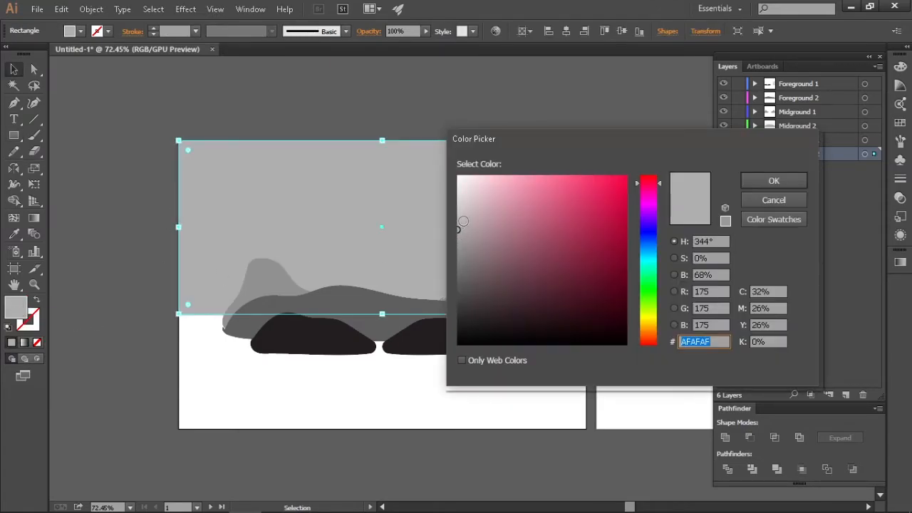
left_click_drag(647, 229, 650, 248)
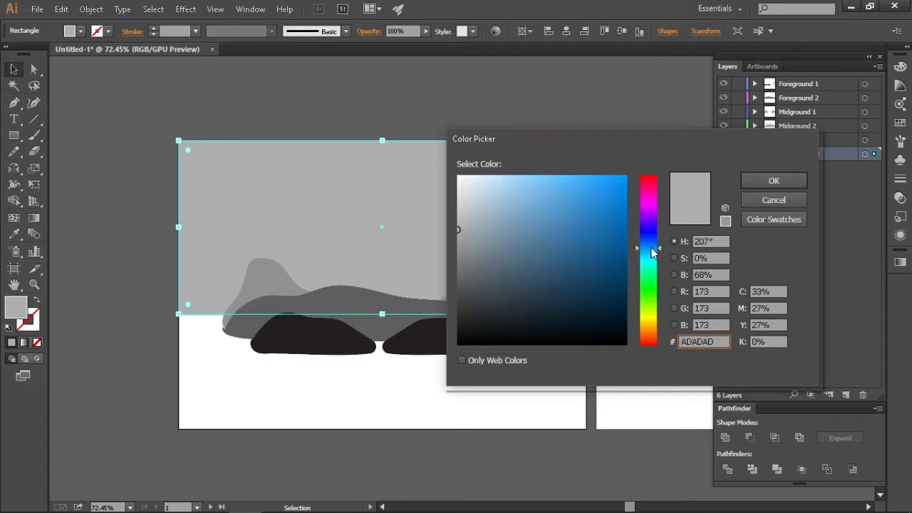
left_click(484, 184)
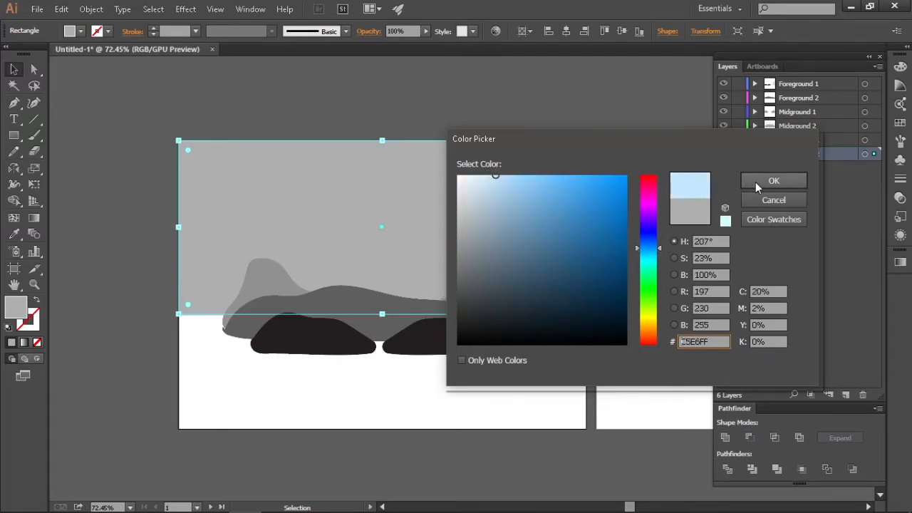
left_click(772, 180)
left_click(535, 95)
left_click_drag(535, 95, 529, 105)
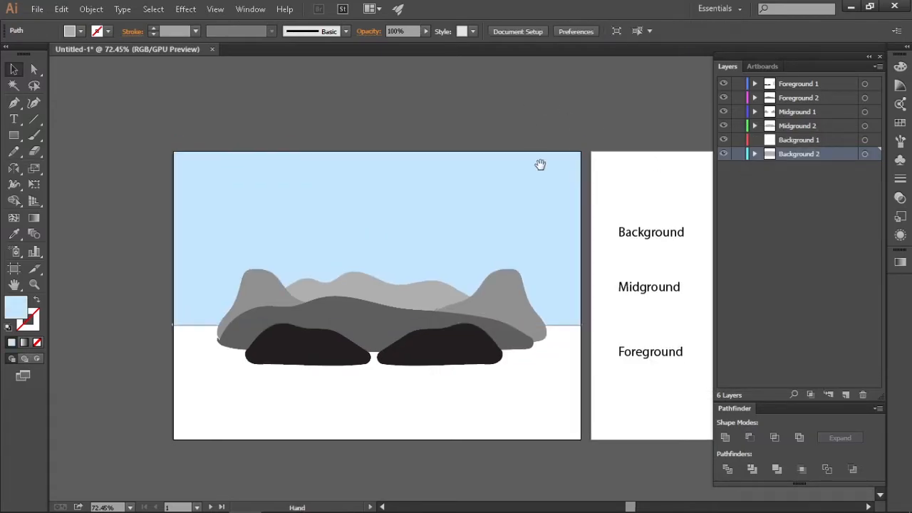
Delete the grey horizon line running along the sky rectangle's lower edge
left_click(582, 343)
left_click(561, 309)
left_click(168, 354)
left_click(211, 261)
left_click(173, 322)
left_click(167, 392)
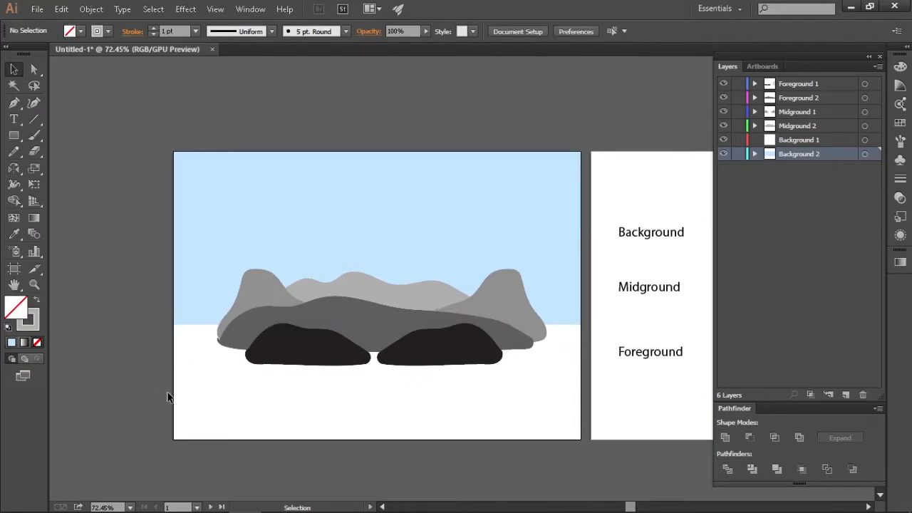
Draw a ground rectangle across the full artboard width, from the sky's lower edge down to the artboard's lower edge
left_click_drag(167, 392, 173, 375)
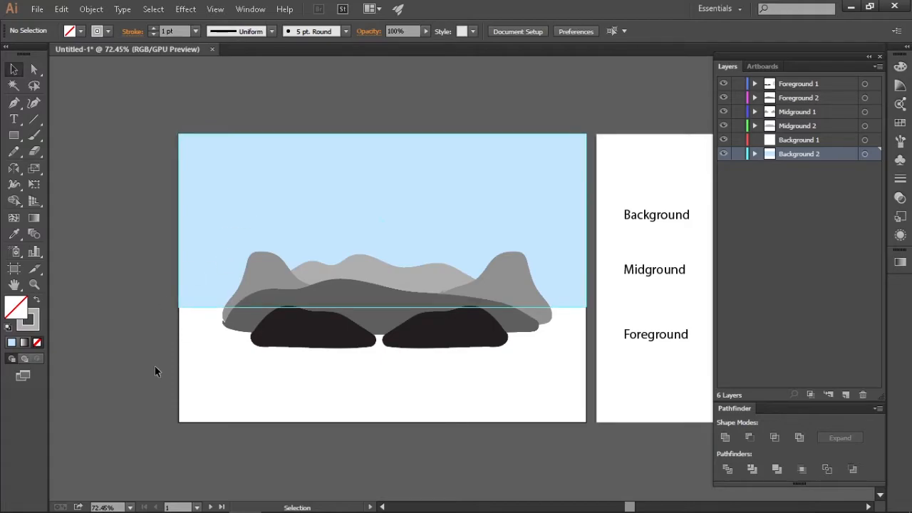
left_click(13, 136)
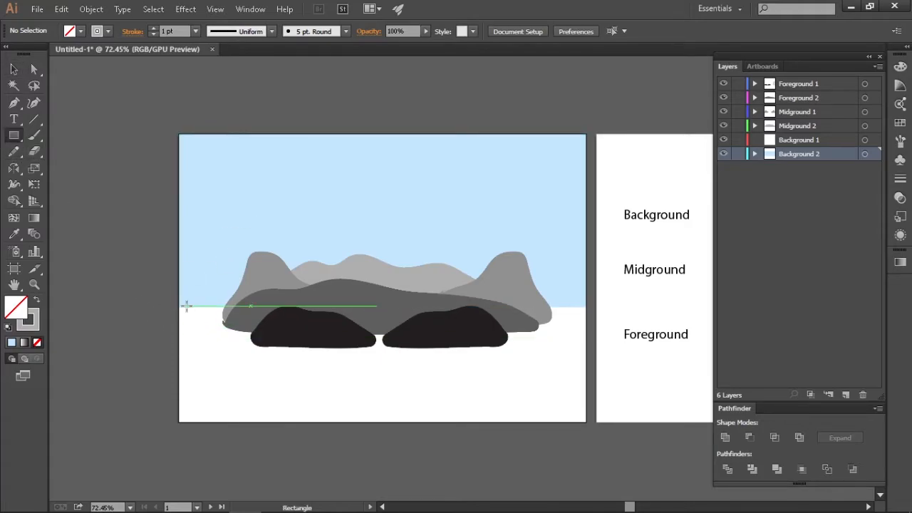
left_click_drag(180, 307, 586, 422)
key("v")
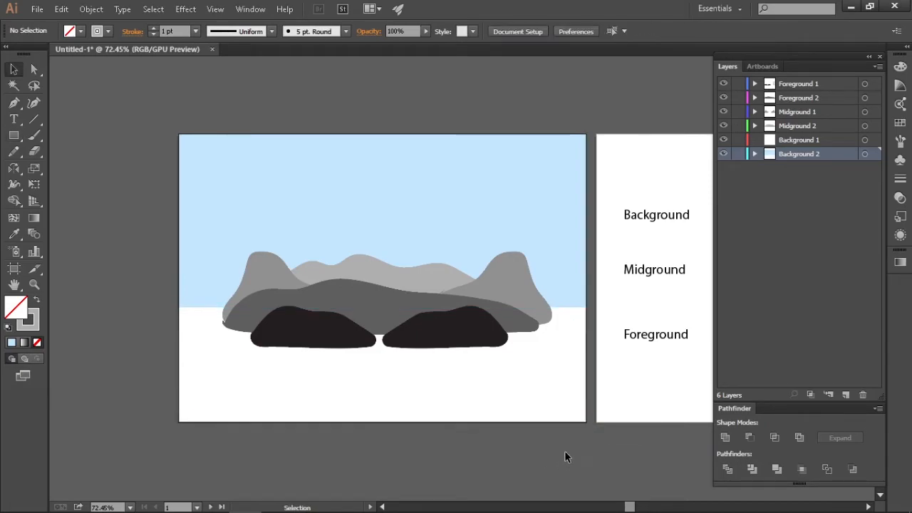
Copy the sky's fill and stroke settings onto the ground rectangle and recolour its fill to sandy tan D8BA8B
key("i")
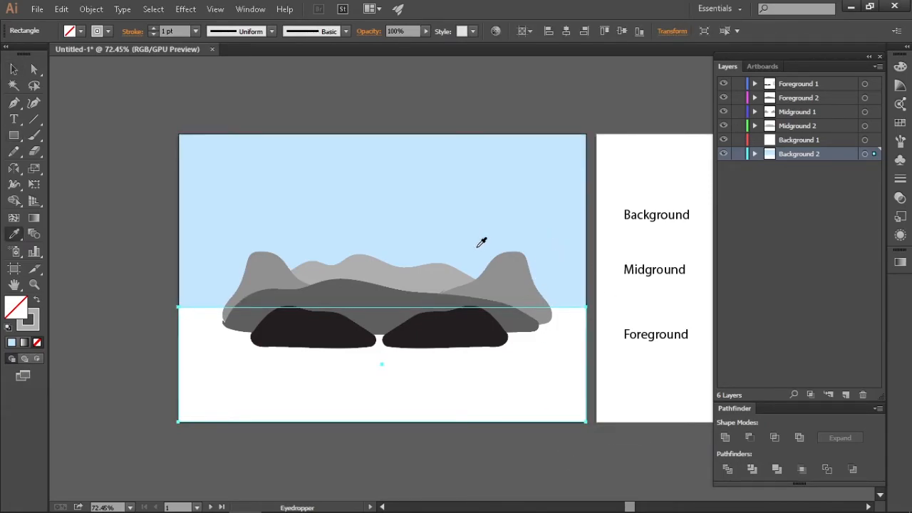
left_click(488, 244)
key("v")
double_click(21, 312)
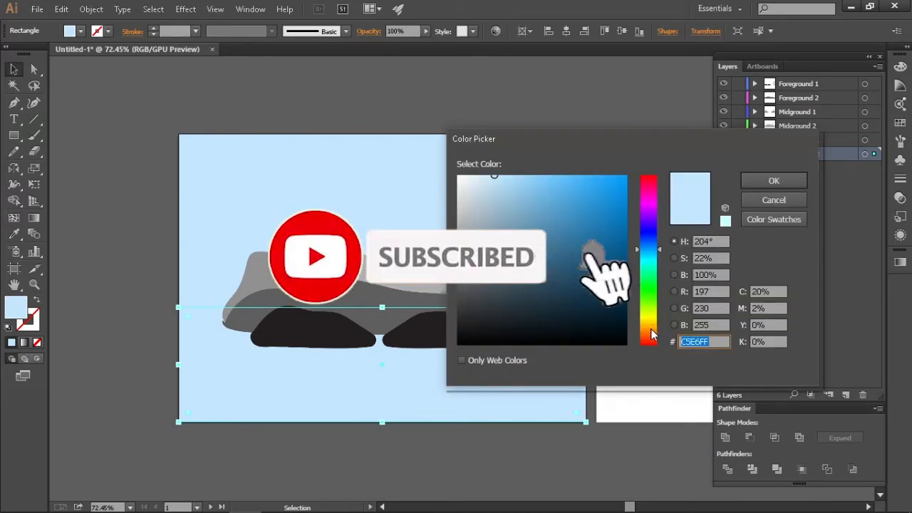
left_click(650, 319)
left_click(514, 208)
left_click_drag(515, 208, 503, 202)
left_click(652, 328)
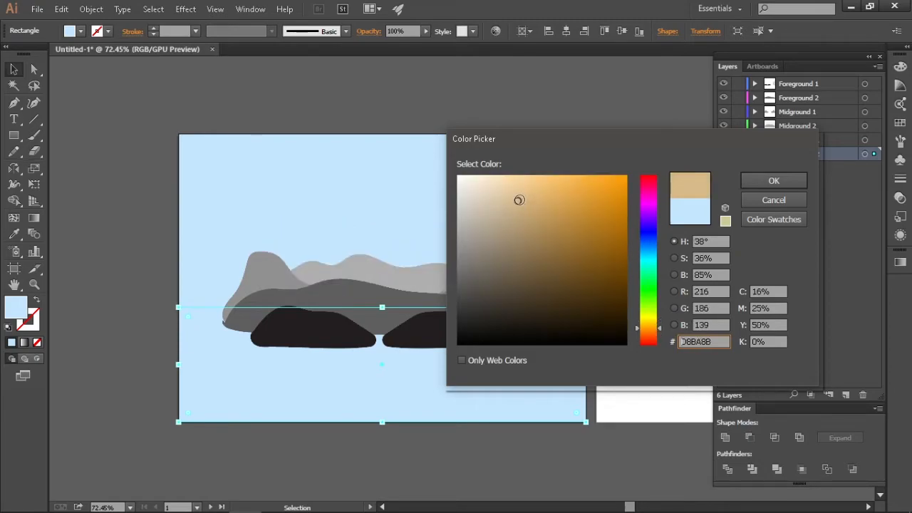
left_click(772, 178)
left_click(482, 78)
Try a more violet blue fill on the sky rectangle and undo it
left_click_drag(482, 78, 481, 85)
left_click_drag(536, 295, 548, 285)
left_click_drag(388, 315, 433, 320)
left_click_drag(477, 316, 454, 330)
left_click(428, 235)
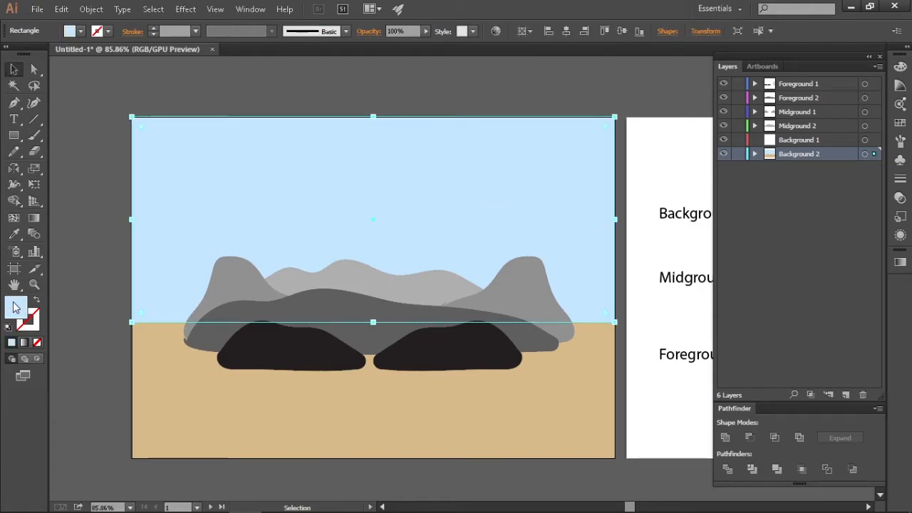
double_click(16, 307)
left_click(647, 238)
left_click(778, 182)
left_click(483, 63)
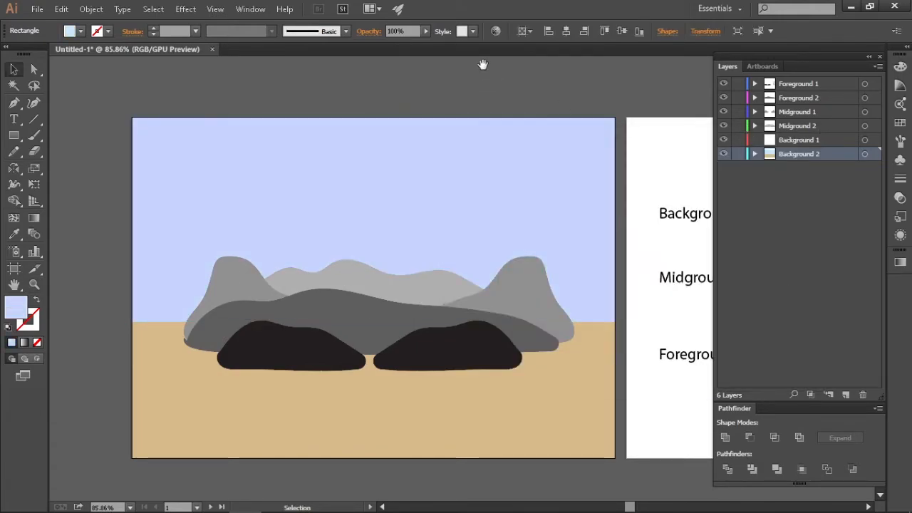
left_click_drag(486, 62, 534, 126)
key("ctrl+z")
Make Background 1 the active layer and set the fill colour to light grey DDDDDD, starting from the Midground 2 ridge's grey
left_click(781, 143)
left_click(469, 212)
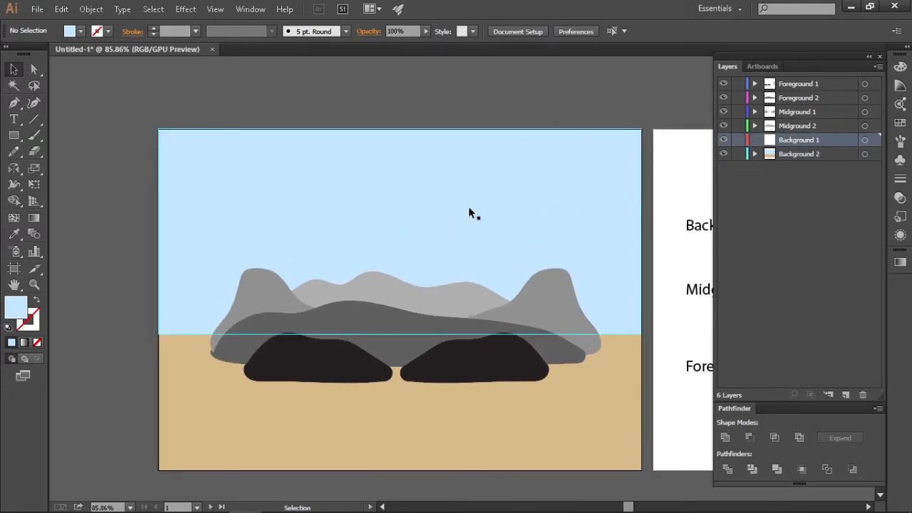
key("i")
left_click(358, 288)
key("v")
double_click(17, 308)
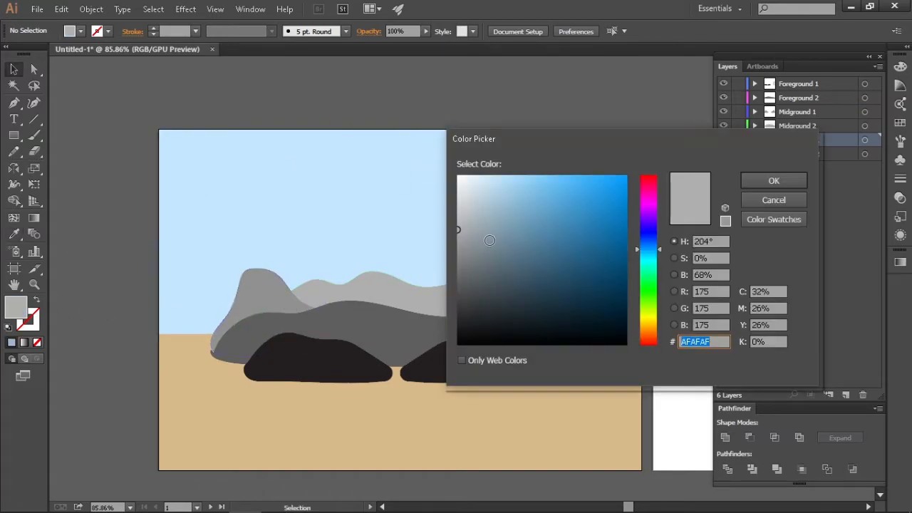
left_click_drag(457, 228, 458, 192)
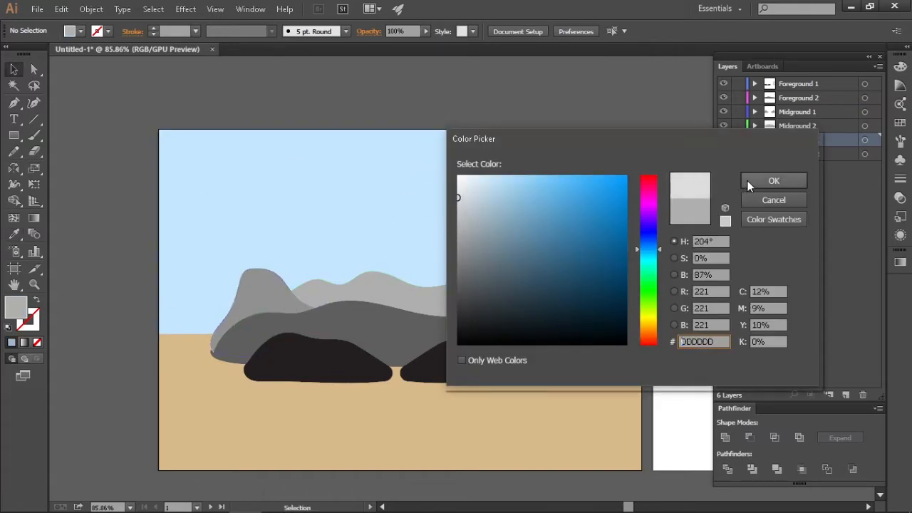
left_click(774, 181)
Paint a closed outline of two pointed mountains behind the hills with the Paintbrush, with its base along the horizon
key("n")
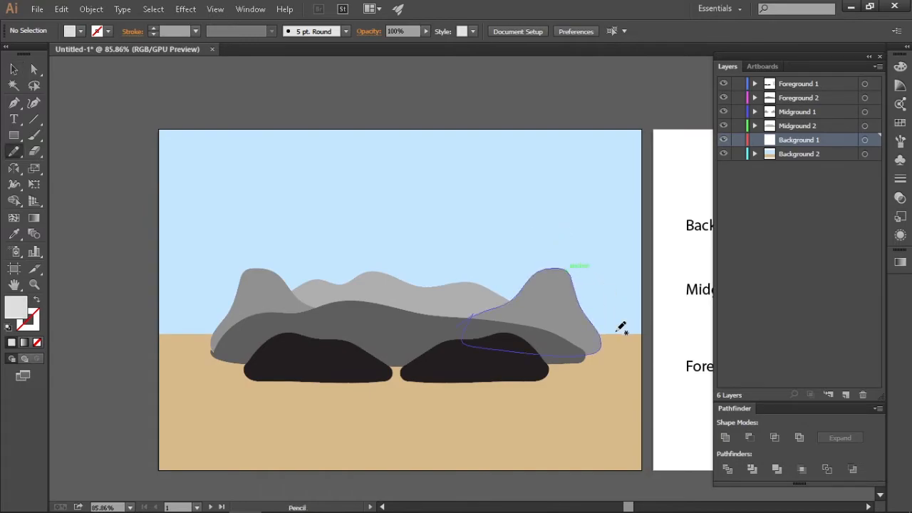
key("b")
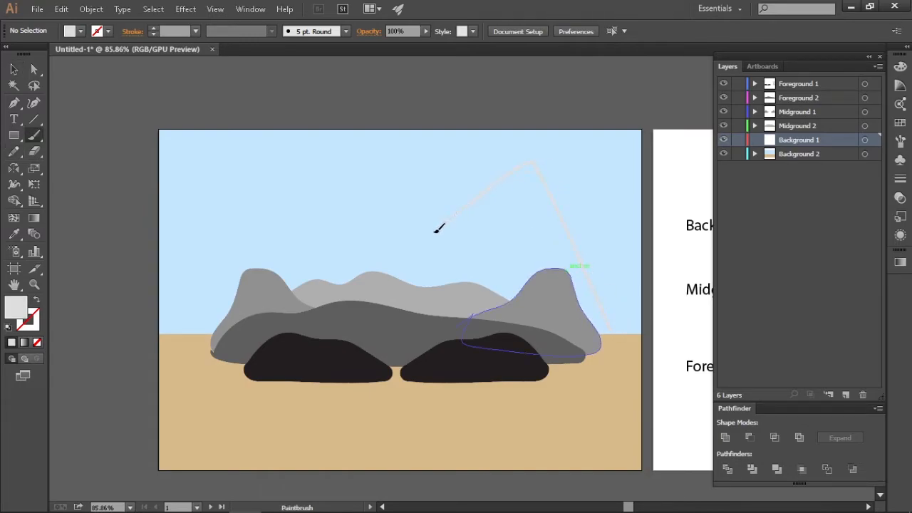
mouse_move(616, 334)
left_mouse_down()
mouse_move(534, 247)
mouse_move(500, 179)
left_mouse_up()
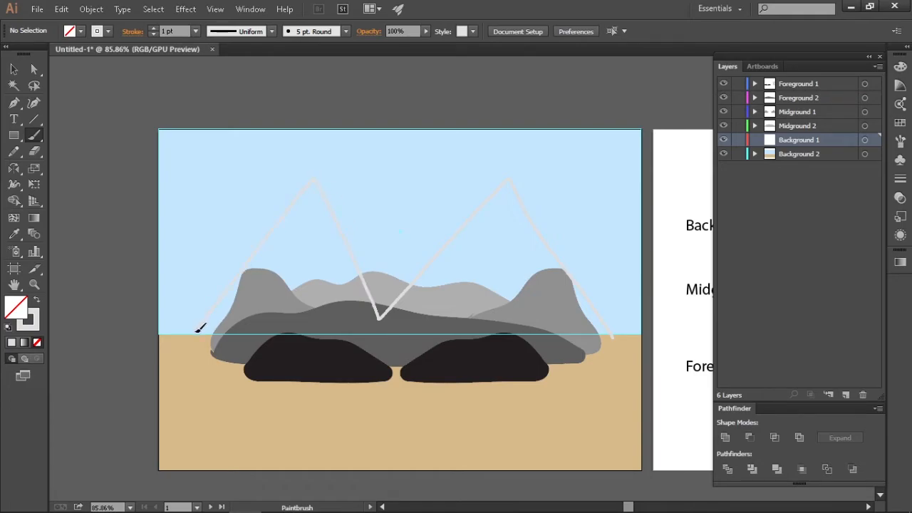
key("v")
Turn the mountain outline's stroke colour into its fill, light grey DDDDDD with no stroke
left_click(278, 224)
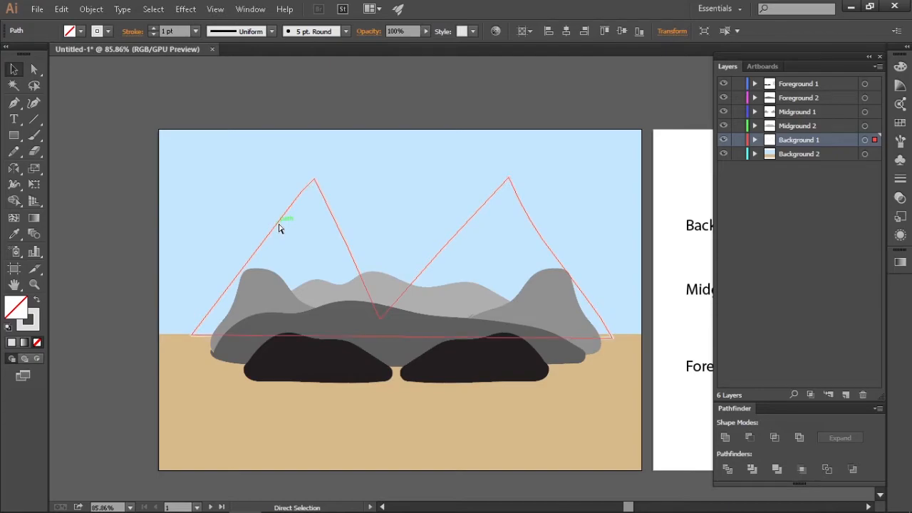
key("ctrl+h")
key("ctrl+h")
left_click(290, 209)
left_click(287, 208)
key("shift+x")
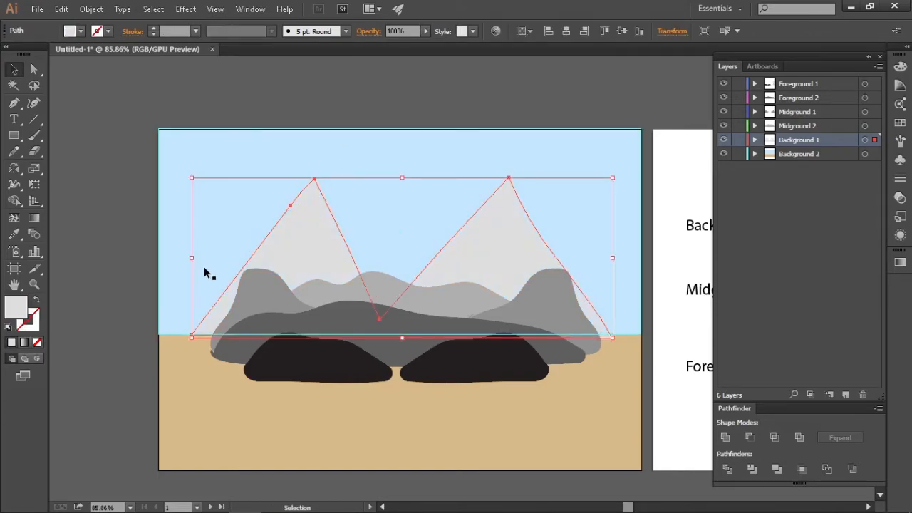
left_click(78, 307)
key("space")
left_click_drag(83, 313, 91, 329)
left_click(296, 267)
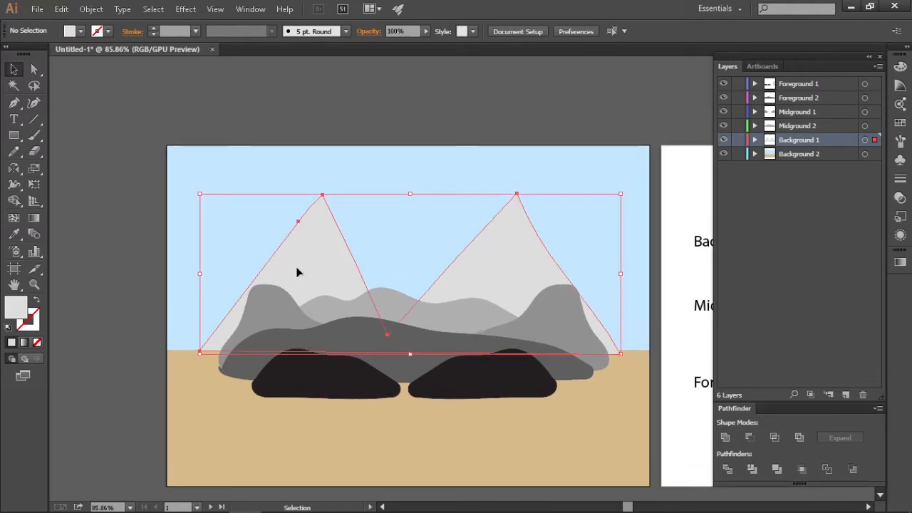
double_click(22, 312)
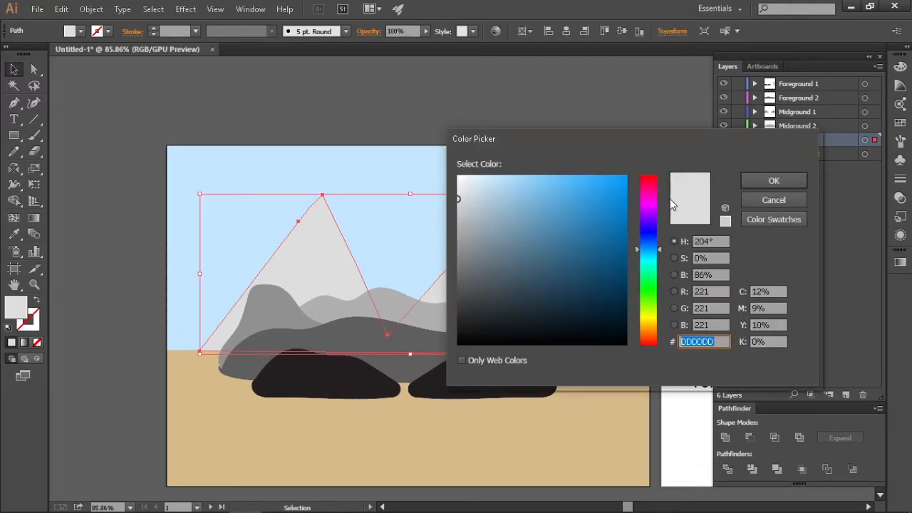
left_click(771, 183)
left_click(508, 98)
Change the sky rectangle's fill to very light grey F4F4F4
key("ctrl+1")
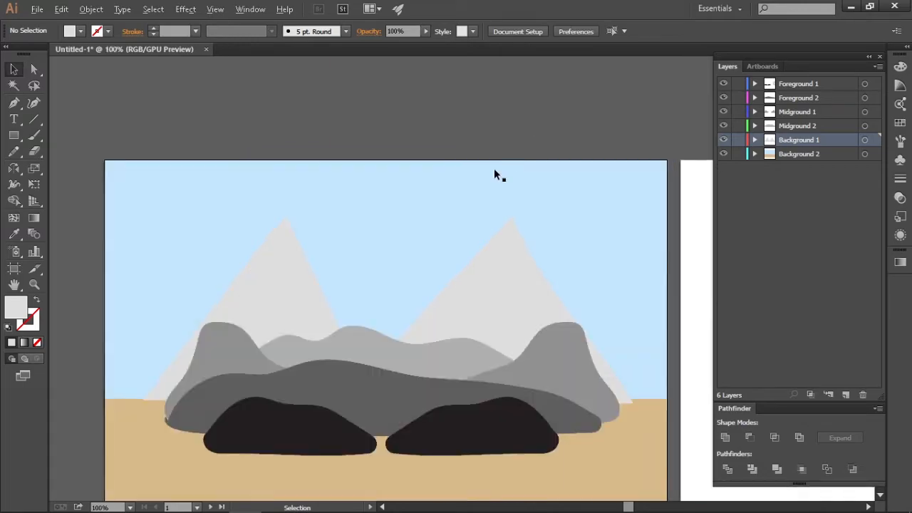
left_click(446, 199)
key("ctrl+minus")
double_click(12, 308)
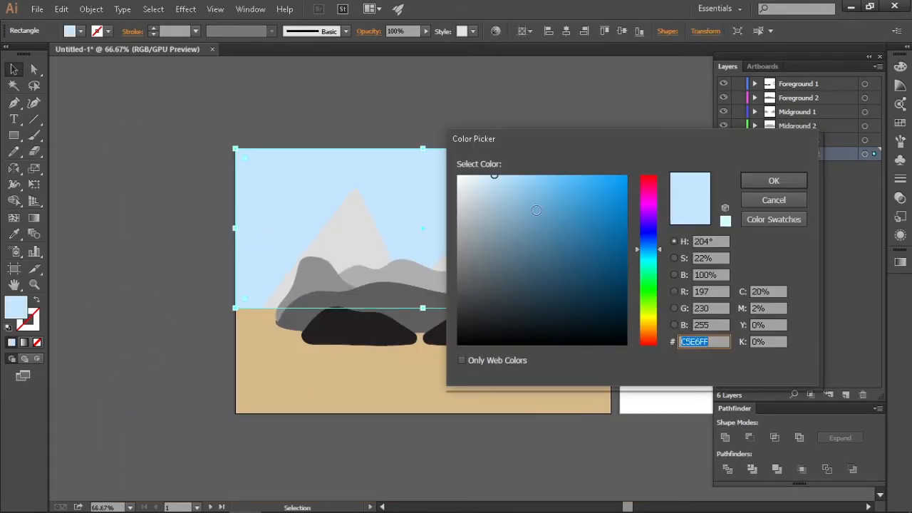
left_click_drag(494, 175, 454, 180)
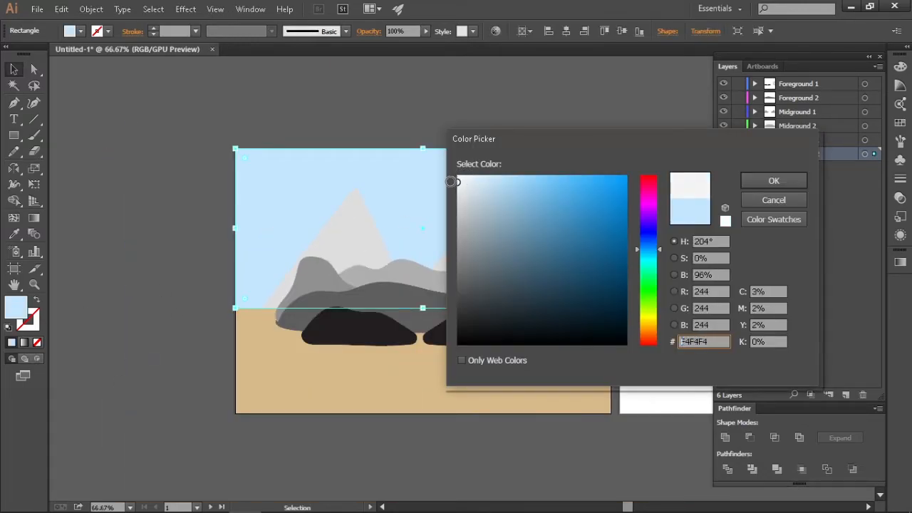
left_click(774, 181)
left_click(477, 106)
Change the ground rectangle's fill to light grey DBDBDB
left_click(460, 378)
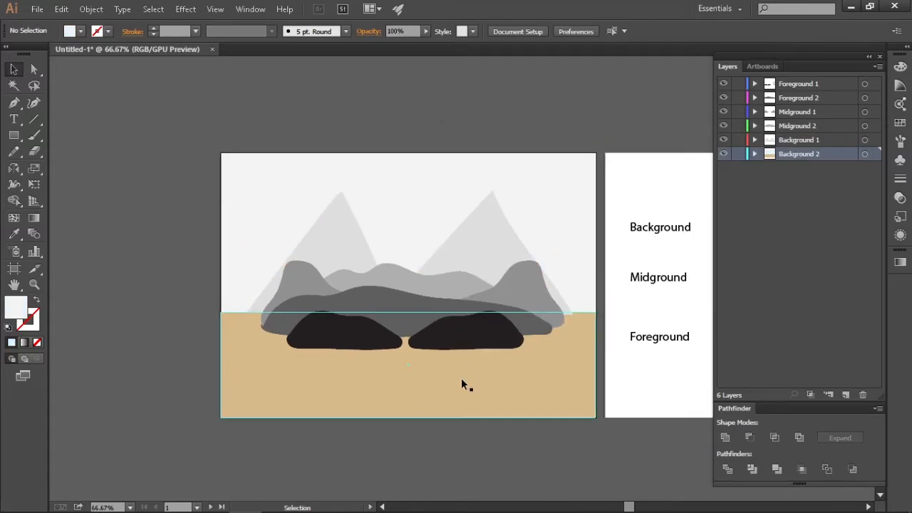
double_click(18, 313)
mouse_move(514, 199)
left_mouse_down()
mouse_move(458, 181)
mouse_move(453, 194)
left_mouse_up()
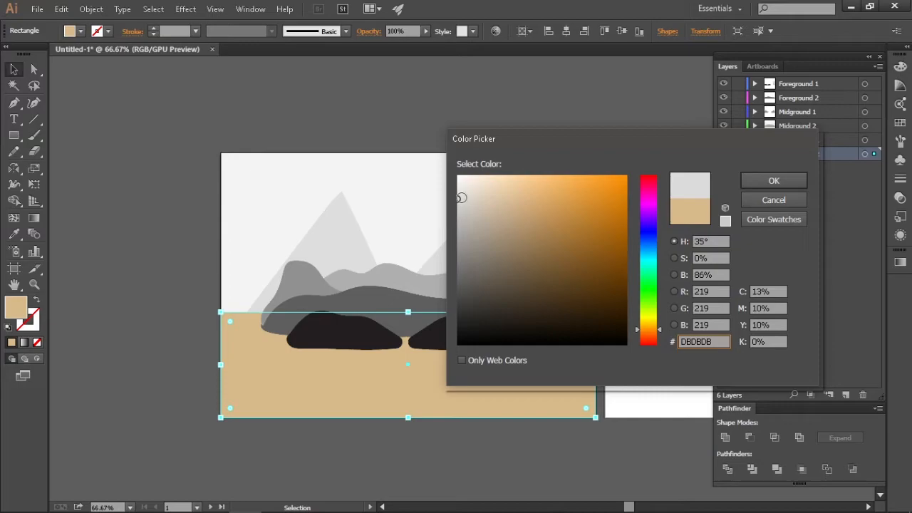
left_click(773, 181)
left_click(488, 106)
Darken the ground rectangle's fill to a medium neutral grey and make Background 1 the active layer
left_click(485, 399)
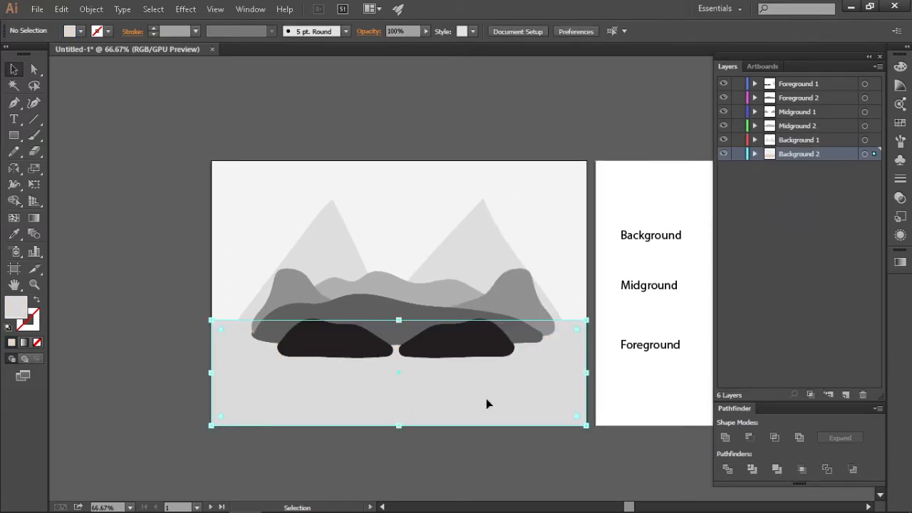
double_click(18, 314)
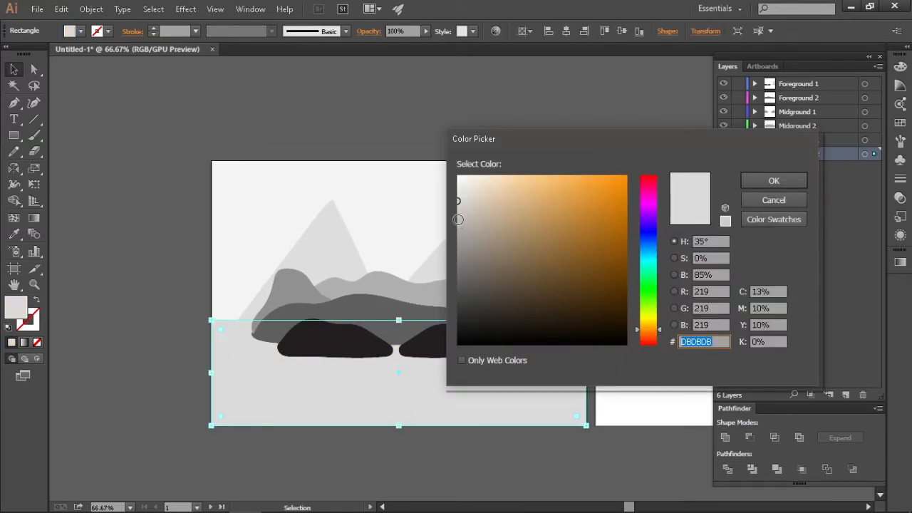
left_click_drag(453, 217, 456, 235)
left_click(796, 182)
left_click(475, 129)
left_click_drag(475, 129, 483, 112)
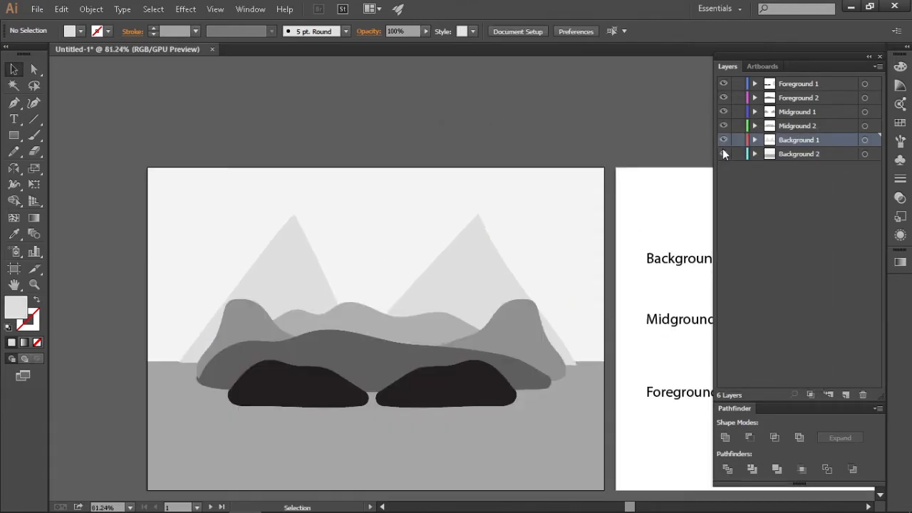
left_click(754, 140)
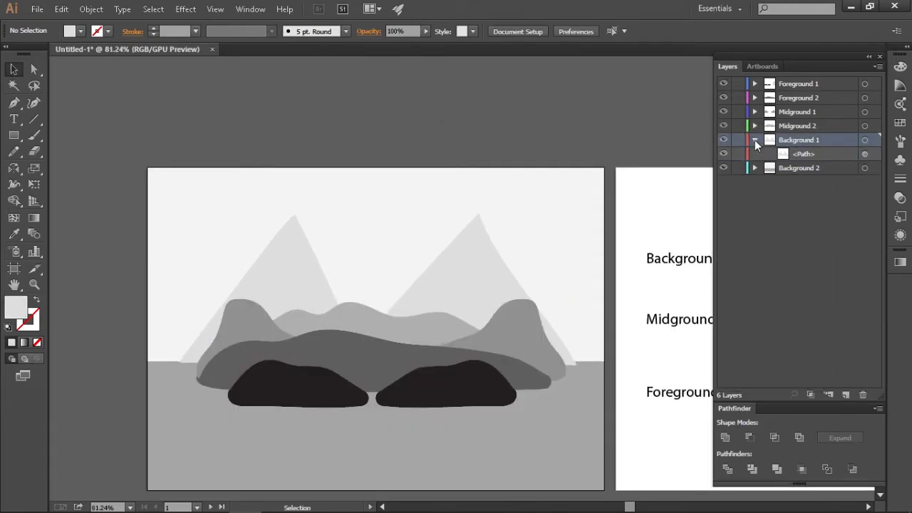
left_click(754, 140)
left_click_drag(547, 185, 537, 159)
left_click_drag(543, 201, 525, 193)
key("v")
left_click_drag(629, 407, 619, 422)
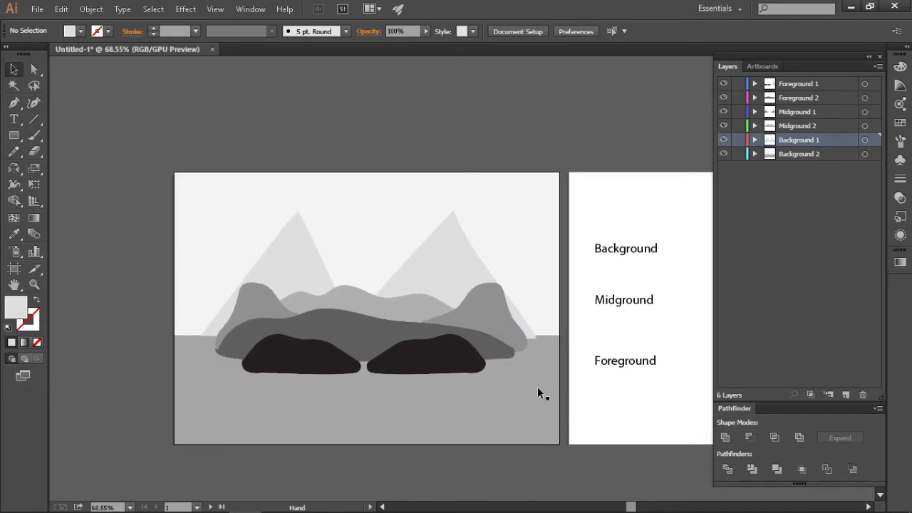
left_click(780, 153)
left_click(793, 138)
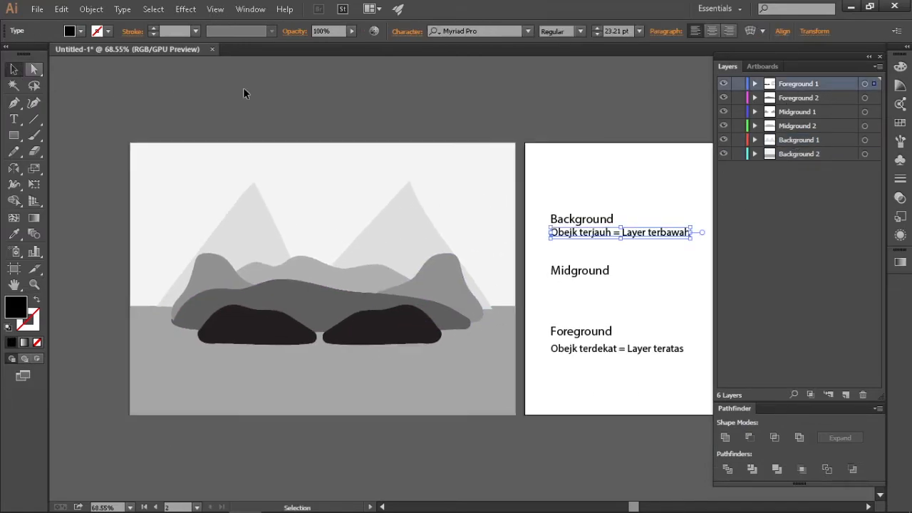
left_click(242, 93)
left_click_drag(394, 115, 379, 116)
key("z")
left_click_drag(504, 132, 496, 132)
left_click_drag(497, 132, 488, 138)
key("v")
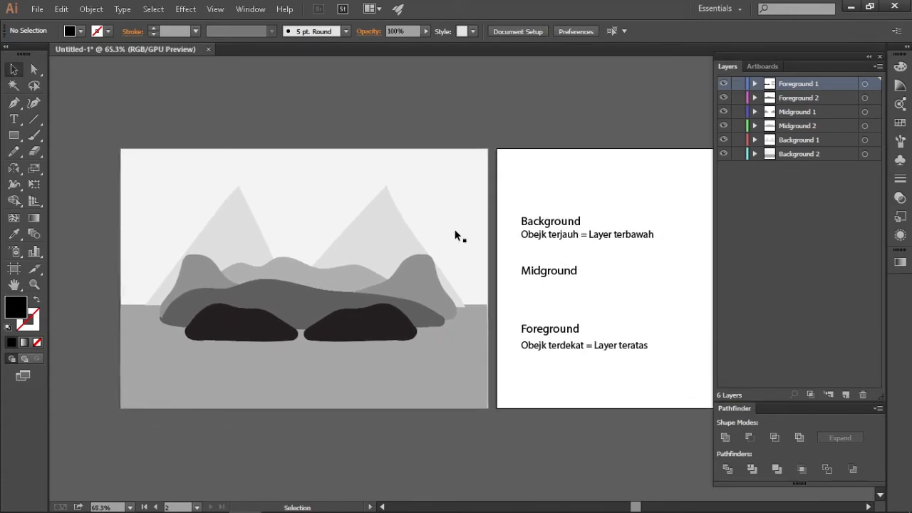
Paint a curved line with upright grass strokes in the black mound's colour across the lower right corner of the ground, on Foreground 1
left_click(388, 334)
left_click(527, 345)
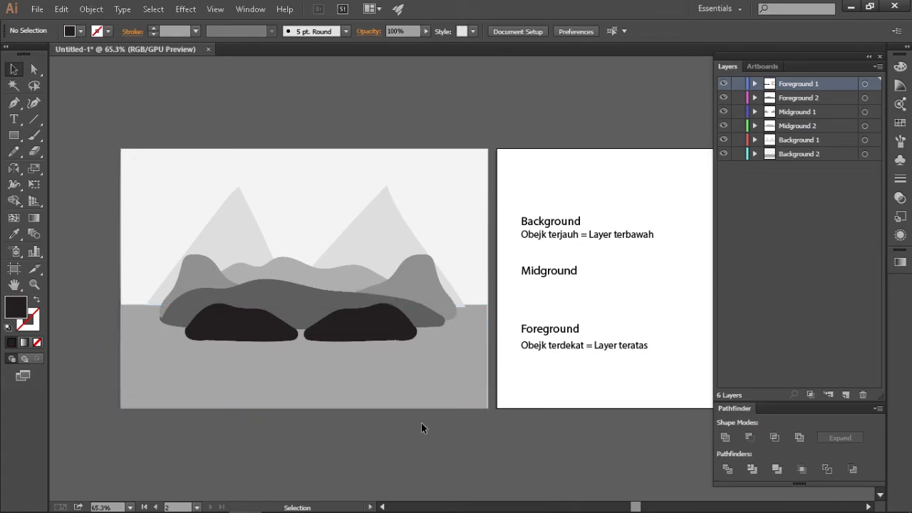
left_click_drag(464, 412, 478, 417)
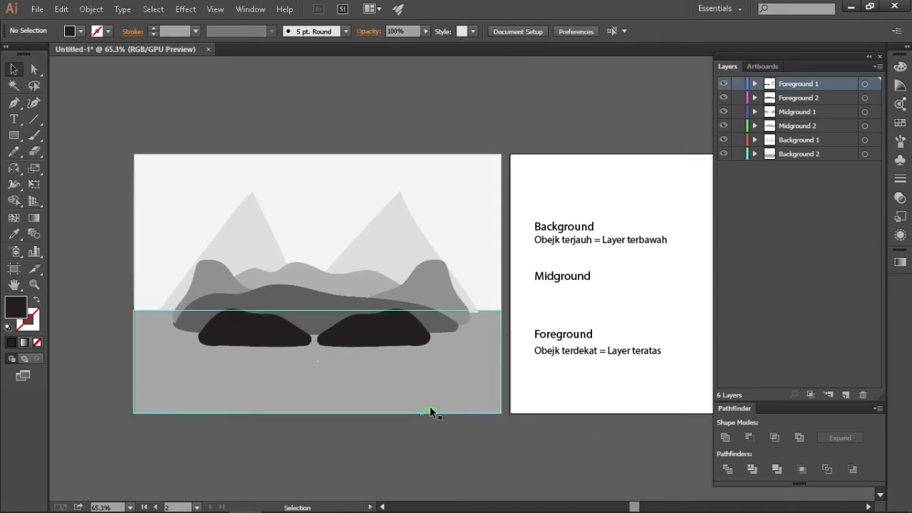
key("b")
left_click_drag(371, 411, 500, 361)
left_click_drag(387, 376, 382, 399)
left_click_drag(401, 363, 399, 390)
mouse_move(425, 346)
left_mouse_down()
mouse_move(421, 374)
mouse_move(469, 371)
mouse_move(490, 357)
left_mouse_up()
key("space")
mouse_move(560, 404)
left_mouse_down()
mouse_move(586, 414)
mouse_move(579, 421)
left_mouse_up()
key("v")
left_click(578, 432)
key("space")
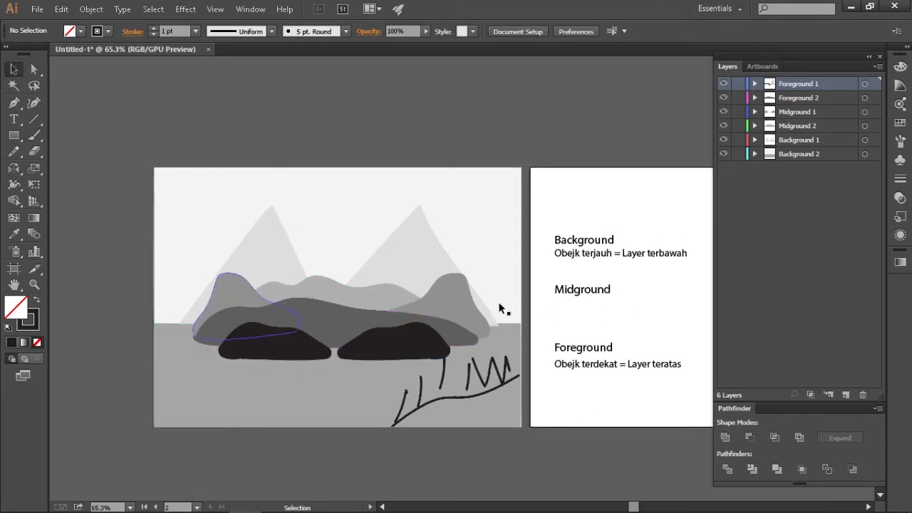
Review the layer order from Foreground through Midground to Background against the landscape and the notes on the second artboard
left_click(796, 111)
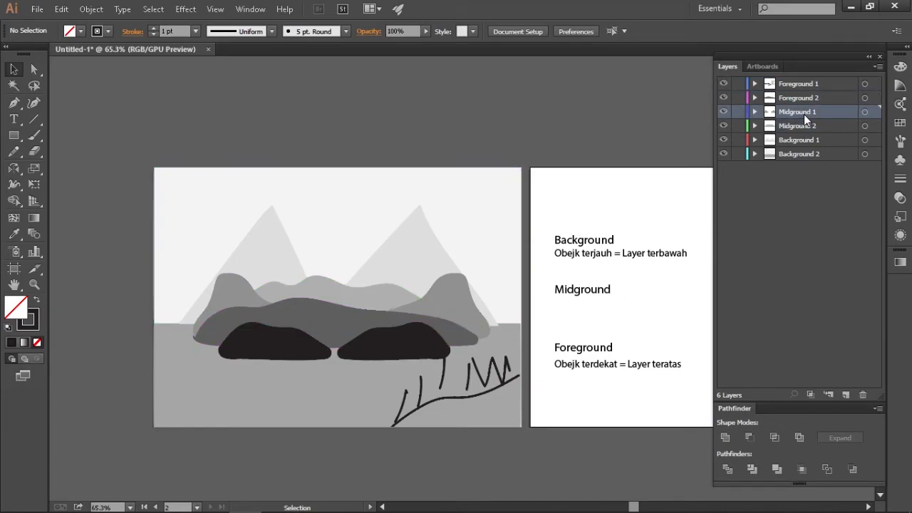
left_click(783, 128)
left_click(792, 113)
left_click(800, 83)
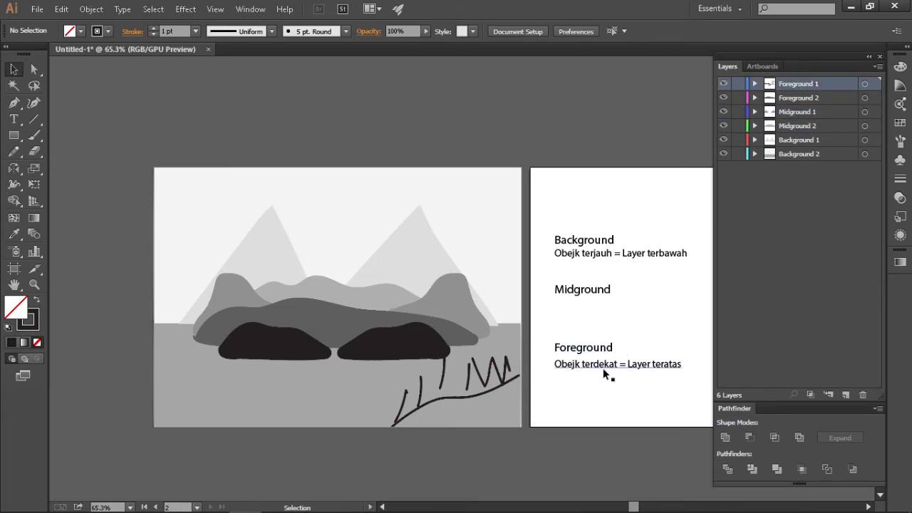
left_click(799, 99)
left_click(799, 112)
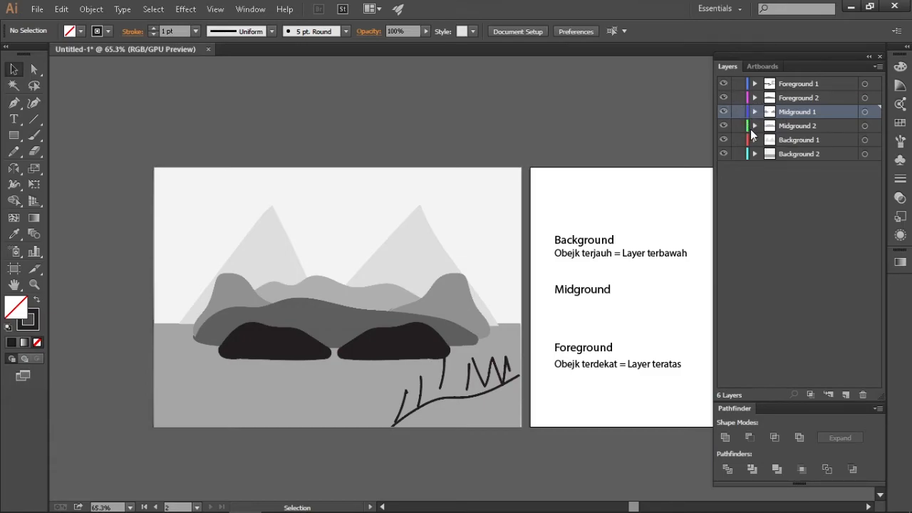
left_click(771, 144)
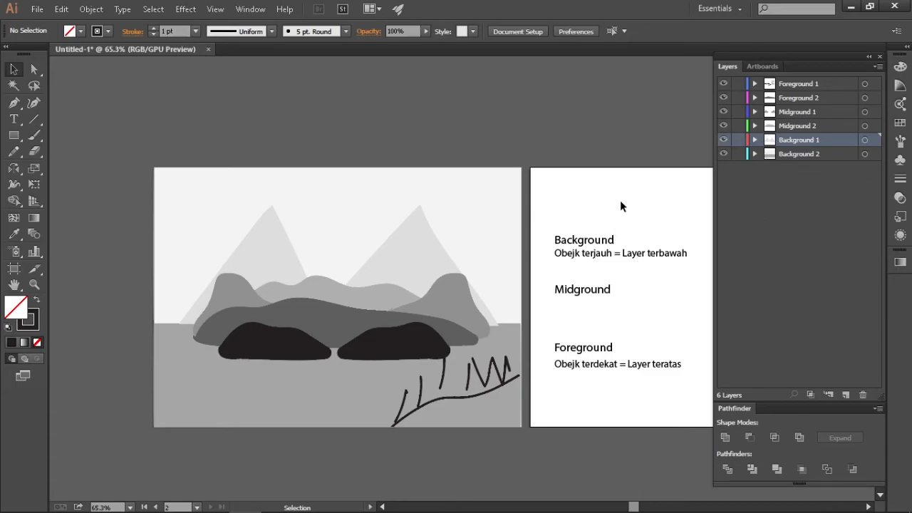
left_click_drag(587, 206, 605, 214)
Add a new layer and place it between Background 1 and Background 2
left_click(791, 156)
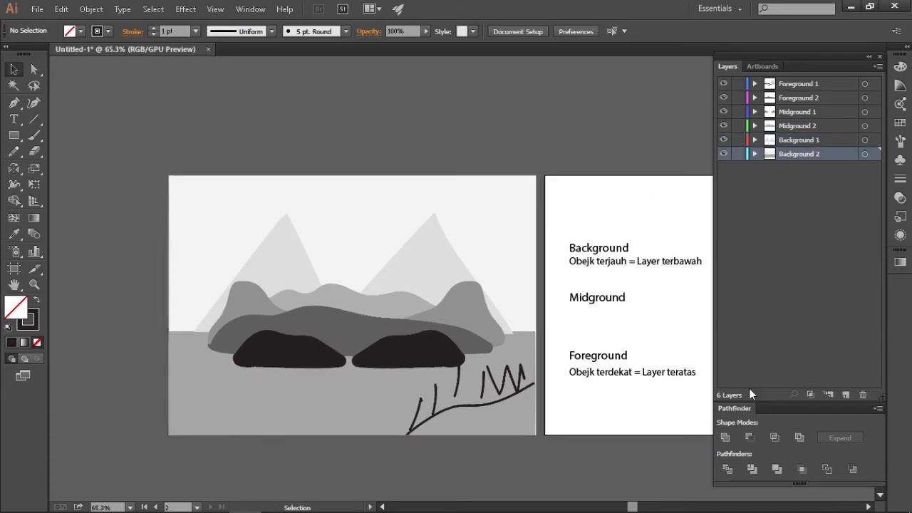
left_click_drag(660, 328, 664, 320)
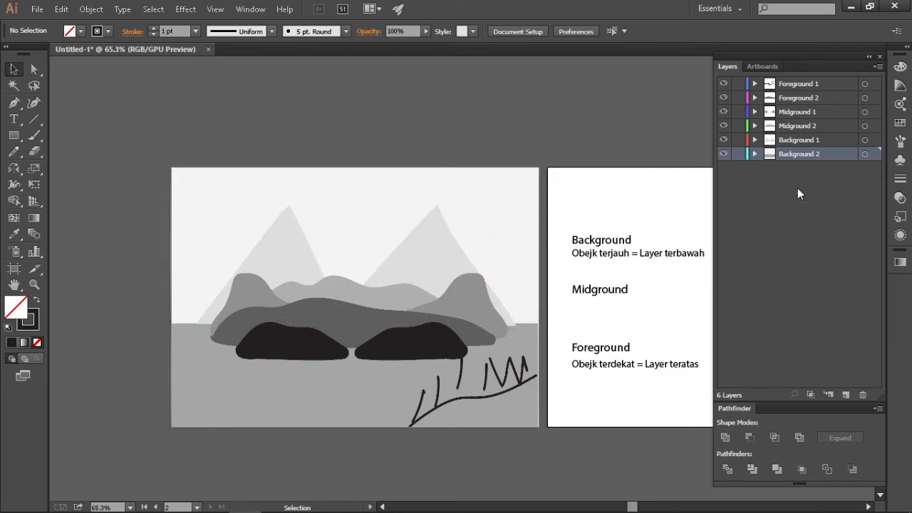
left_click(845, 395)
left_click_drag(802, 154, 789, 200)
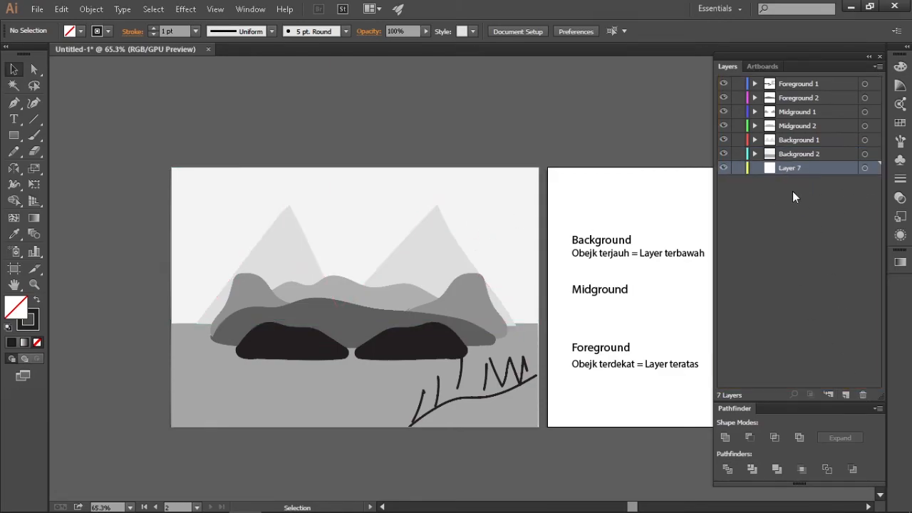
key("space")
left_click_drag(659, 195, 649, 200)
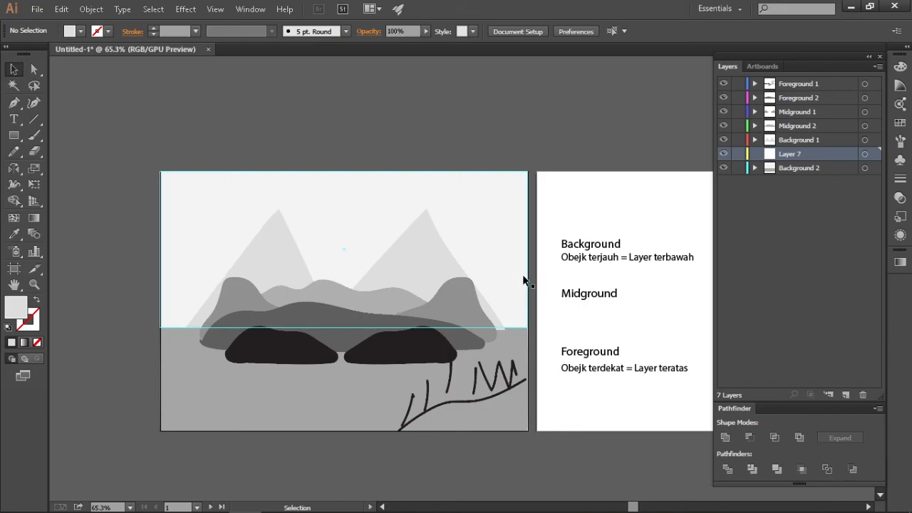
Paint the outline of a third peak between the two mountains on Layer 7, using a light grey brush stroke
key("b")
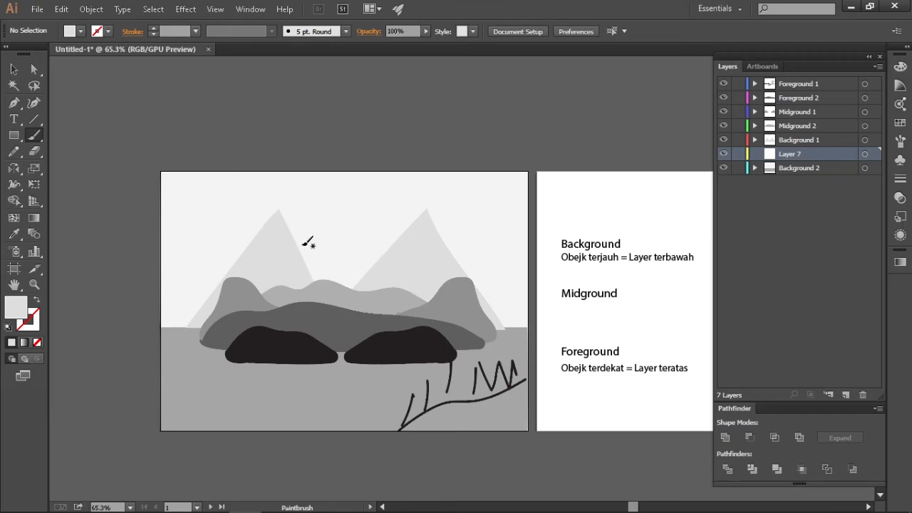
mouse_move(302, 255)
left_mouse_down()
mouse_move(339, 194)
mouse_move(407, 272)
left_mouse_up()
key("ctrl+z")
mouse_move(301, 253)
left_mouse_down()
mouse_move(333, 219)
mouse_move(380, 244)
mouse_move(402, 270)
left_mouse_up()
key("v")
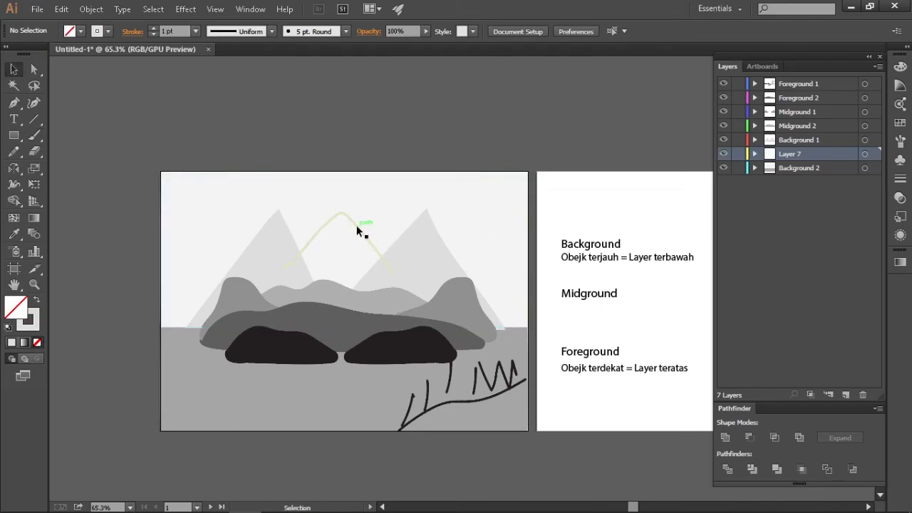
Isolate the third peak's path and extend it downward behind the hills with the Pen tool to close its base
left_click(357, 226)
key("a")
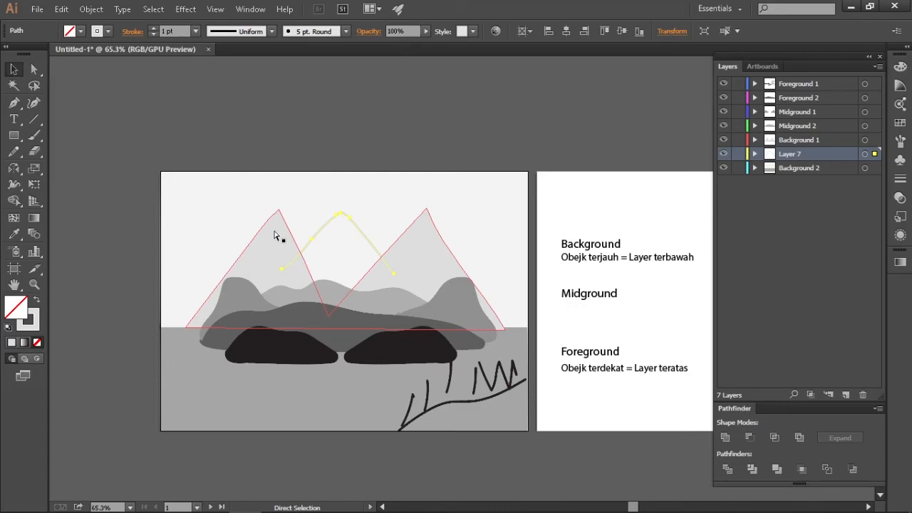
key("v")
double_click(320, 224)
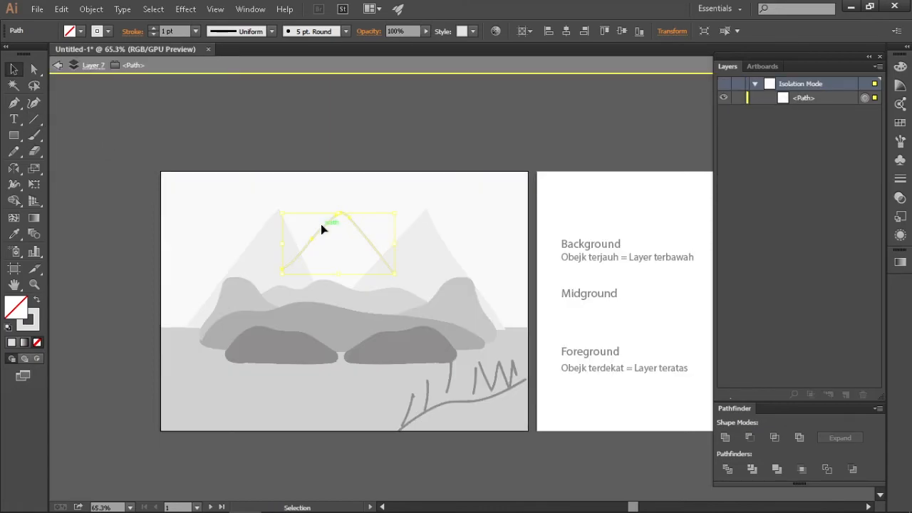
key("p")
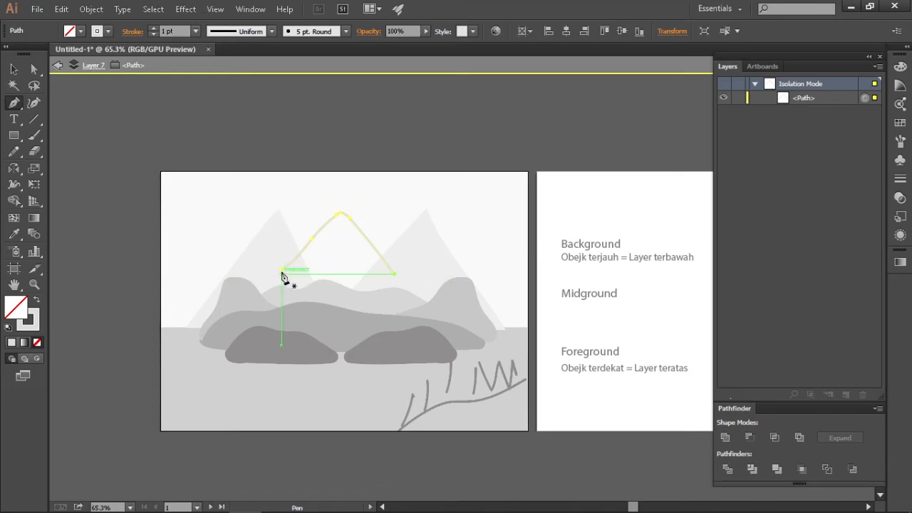
left_click(283, 269)
left_click(318, 321)
left_click(396, 280)
key("v")
double_click(393, 171)
Swap the third peak's stroke into its fill and lighten the fill to EFEFEF
left_click(354, 221)
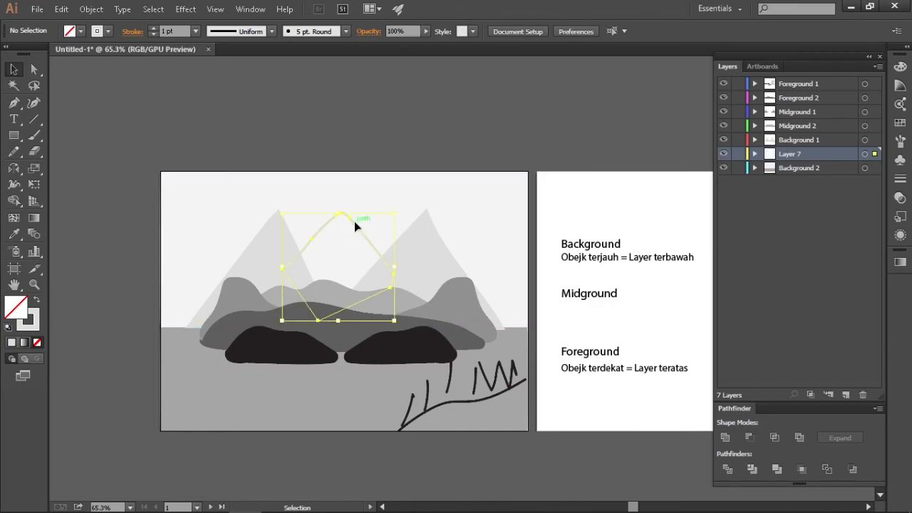
left_click(36, 300)
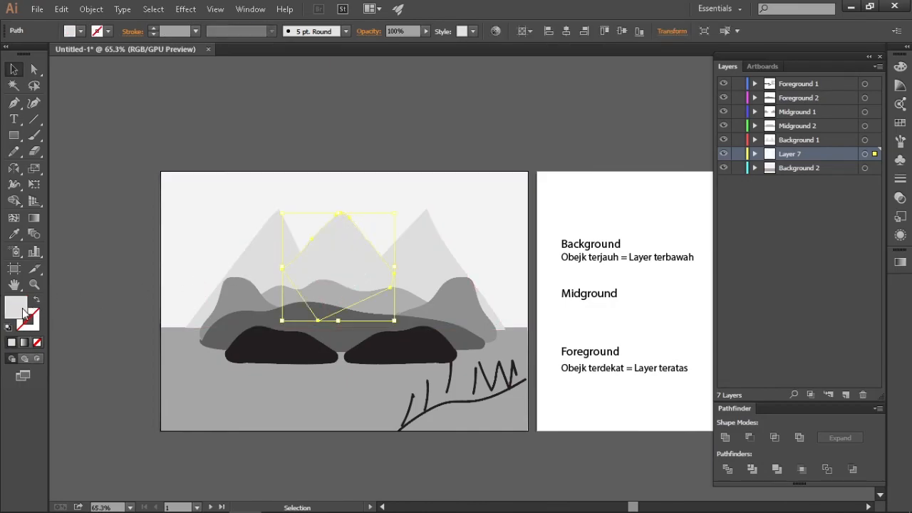
double_click(21, 307)
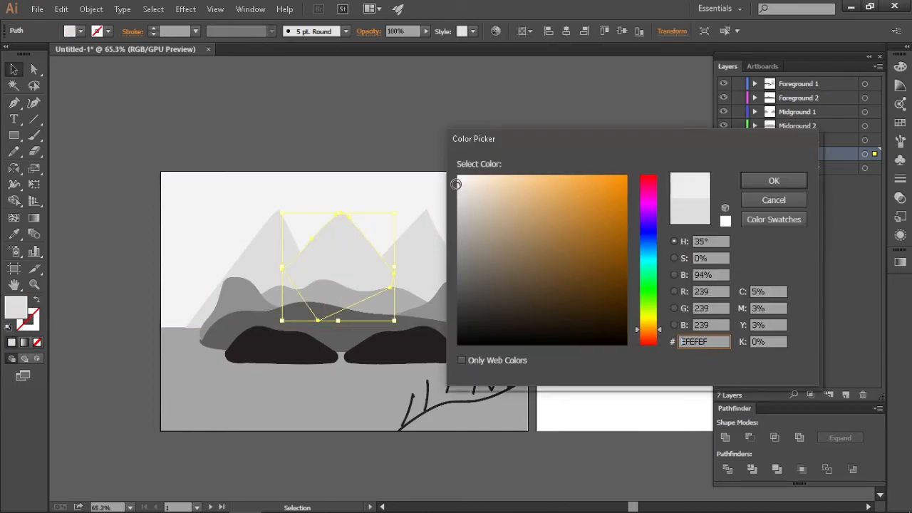
left_click(773, 180)
left_click(500, 112)
left_click_drag(470, 143, 525, 145)
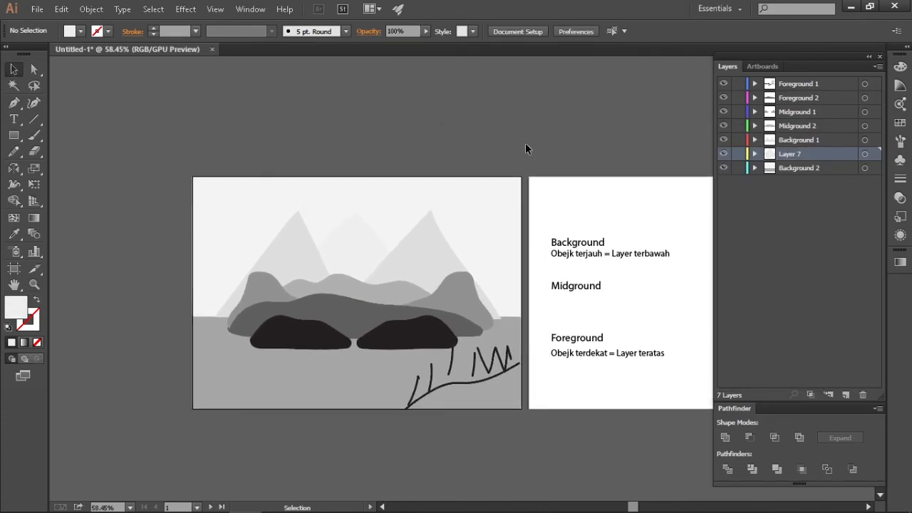
left_click_drag(592, 169, 574, 171)
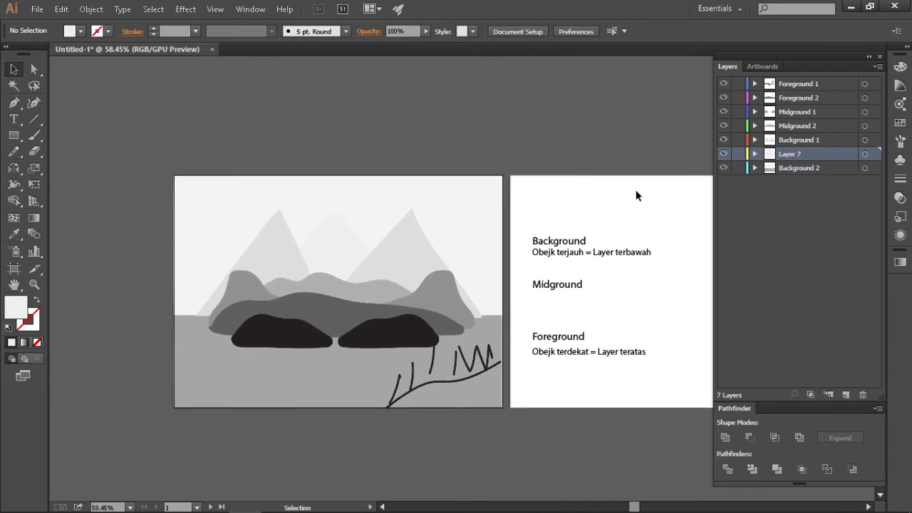
left_click_drag(635, 192, 638, 191)
Rename Layer 7 as Background 2
double_click(786, 153)
type("Ba")
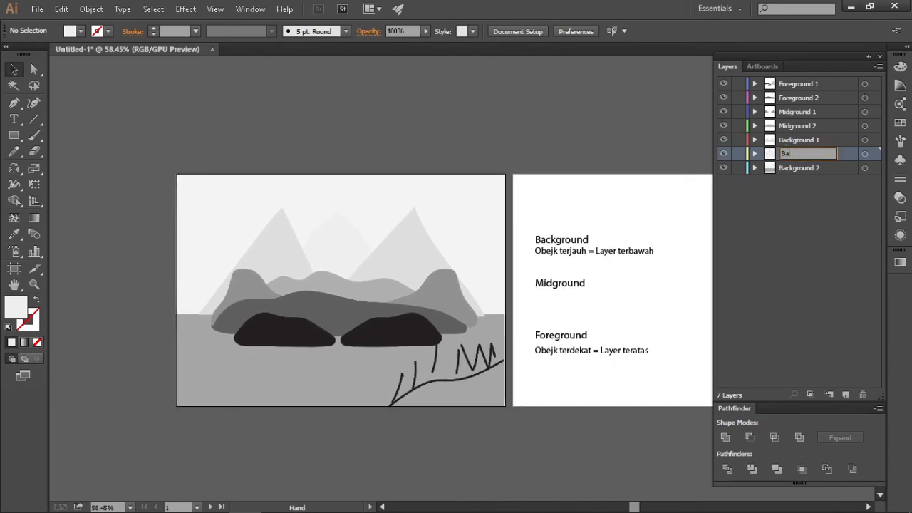
type("ckground 2")
key("Return")
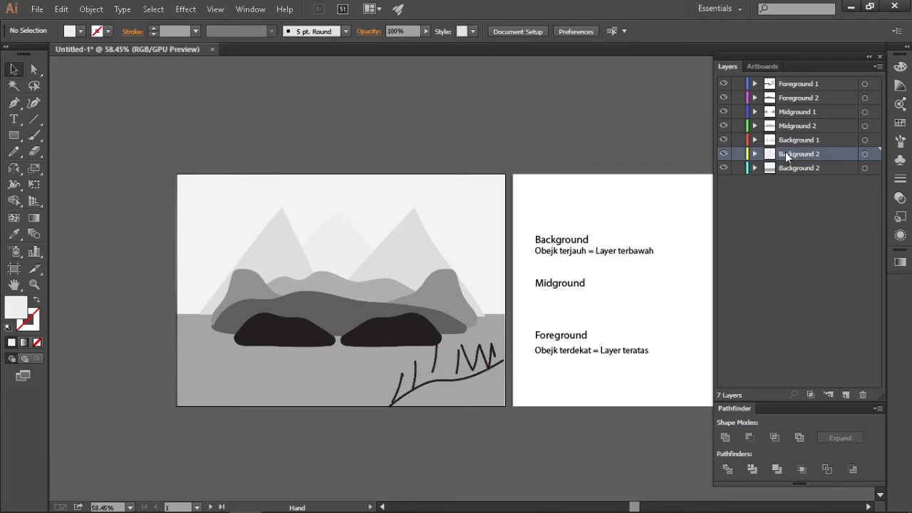
Rename the lowest layer, which holds the sky and ground, as Langit dan Tanah
double_click(790, 167)
key("End")
key("BackSpace")
key("BackSpace")
key("BackSpace")
key("BackSpace")
key("BackSpace")
key("BackSpace")
key("BackSpace")
key("BackSpace")
key("BackSpace")
key("BackSpace")
key("BackSpace")
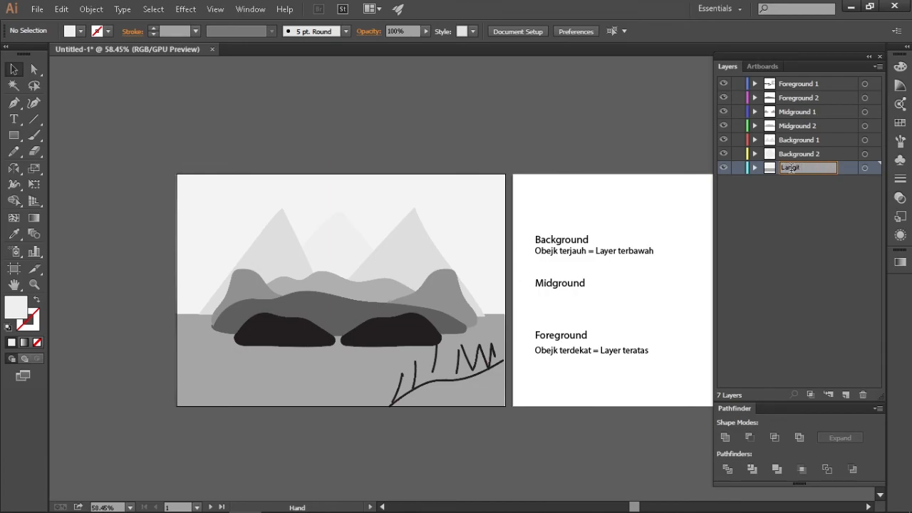
key("Return")
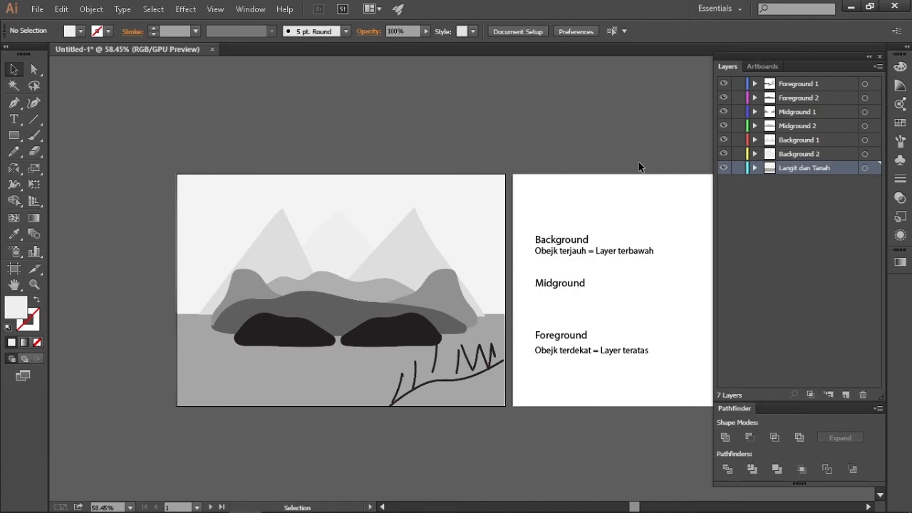
left_click_drag(643, 173, 618, 188)
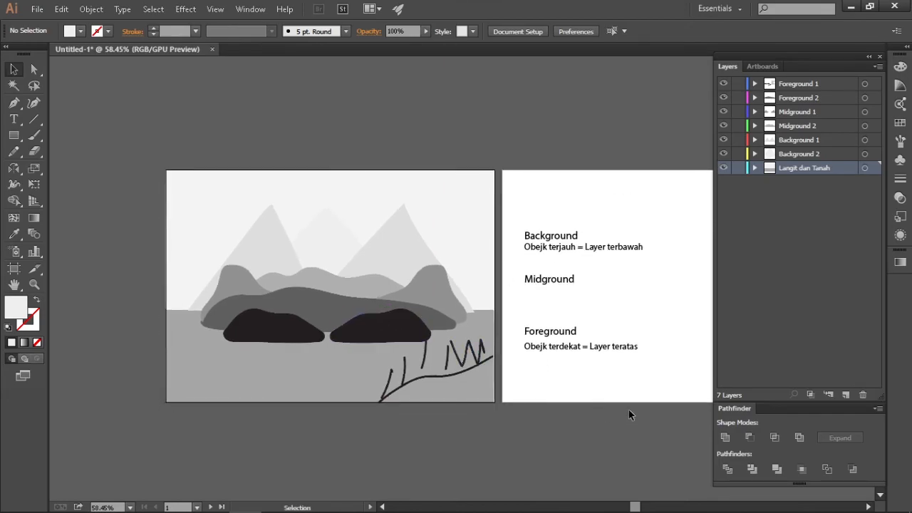
left_click_drag(632, 403, 629, 413)
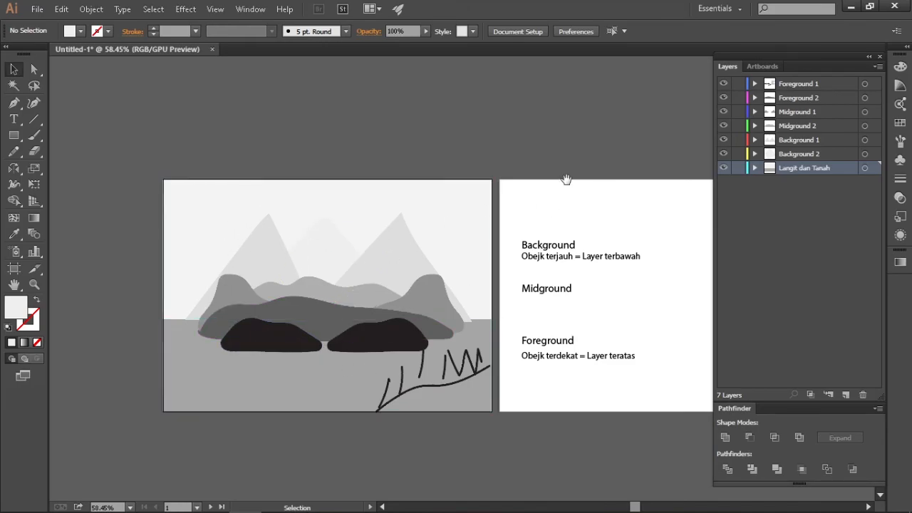
left_click_drag(566, 180, 560, 178)
left_click_drag(365, 126, 358, 123)
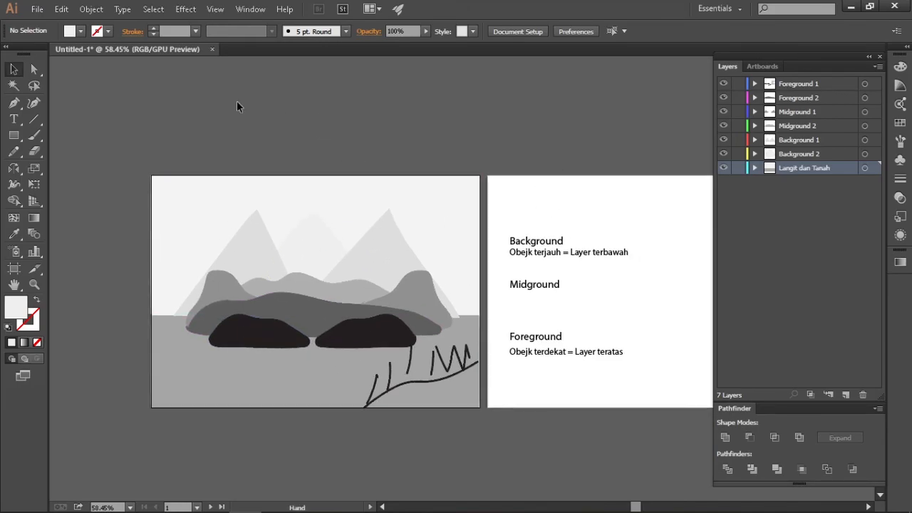
left_click(39, 9)
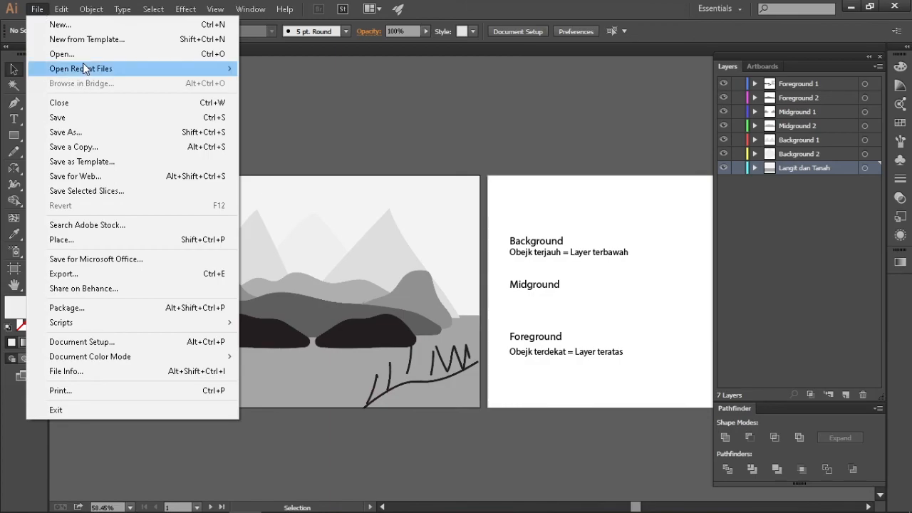
mouse_move(99, 68)
left_click(541, 131)
mouse_move(125, 504)
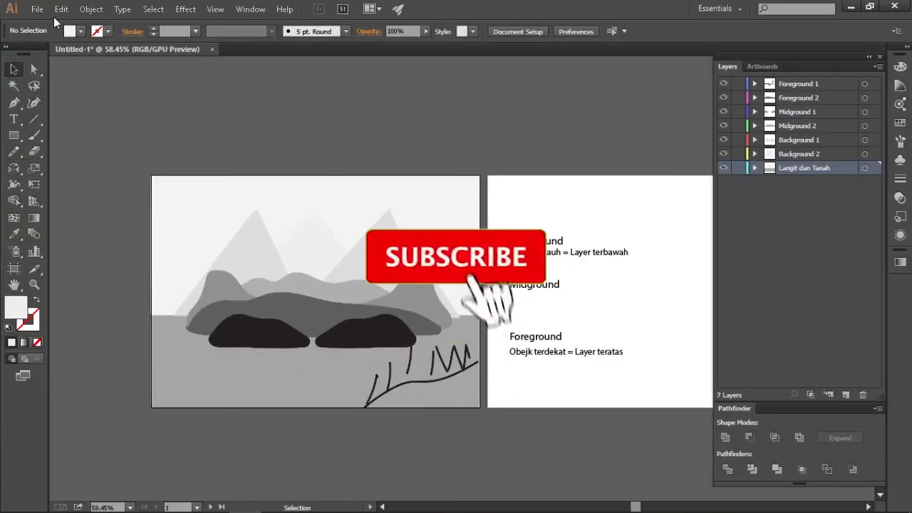
mouse_move(74, 461)
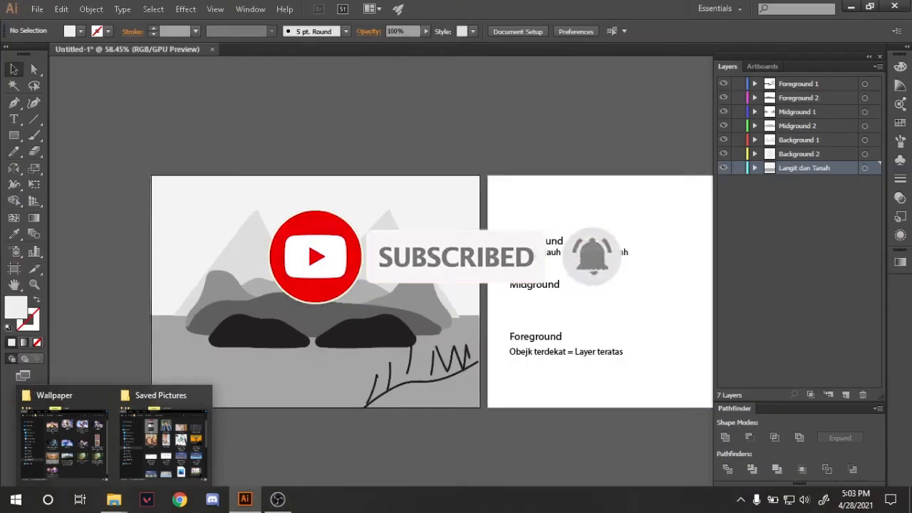
mouse_move(292, 509)
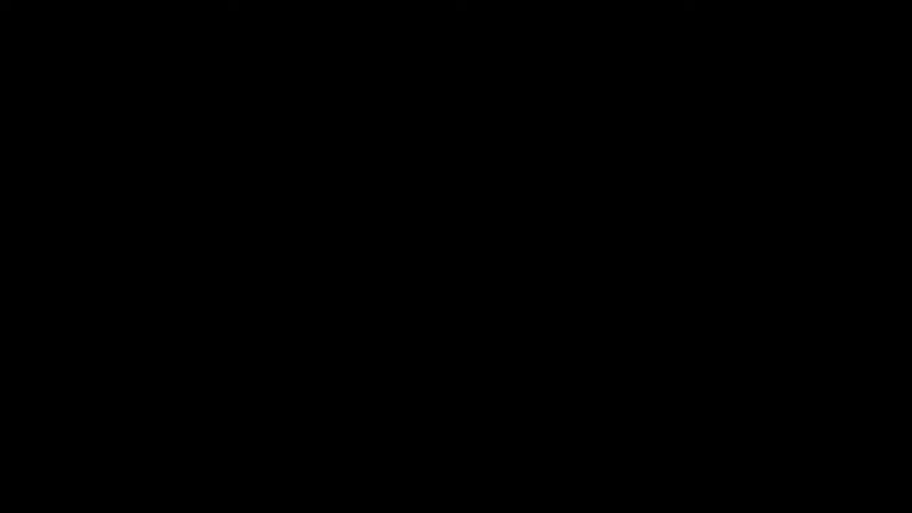